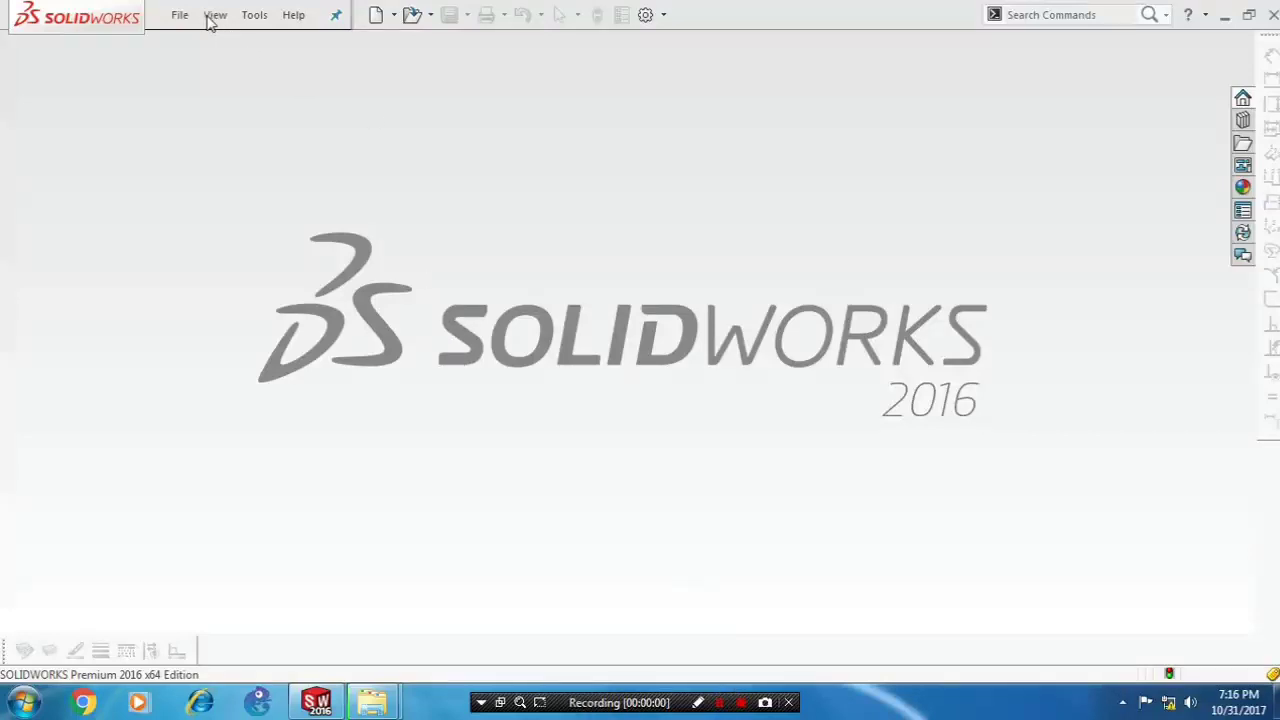
Create a new blank Part document (Part3) from File > New.
{"action": "left_click", "coordinate": [166, 14]}
{"action": "left_click", "coordinate": [203, 45]}
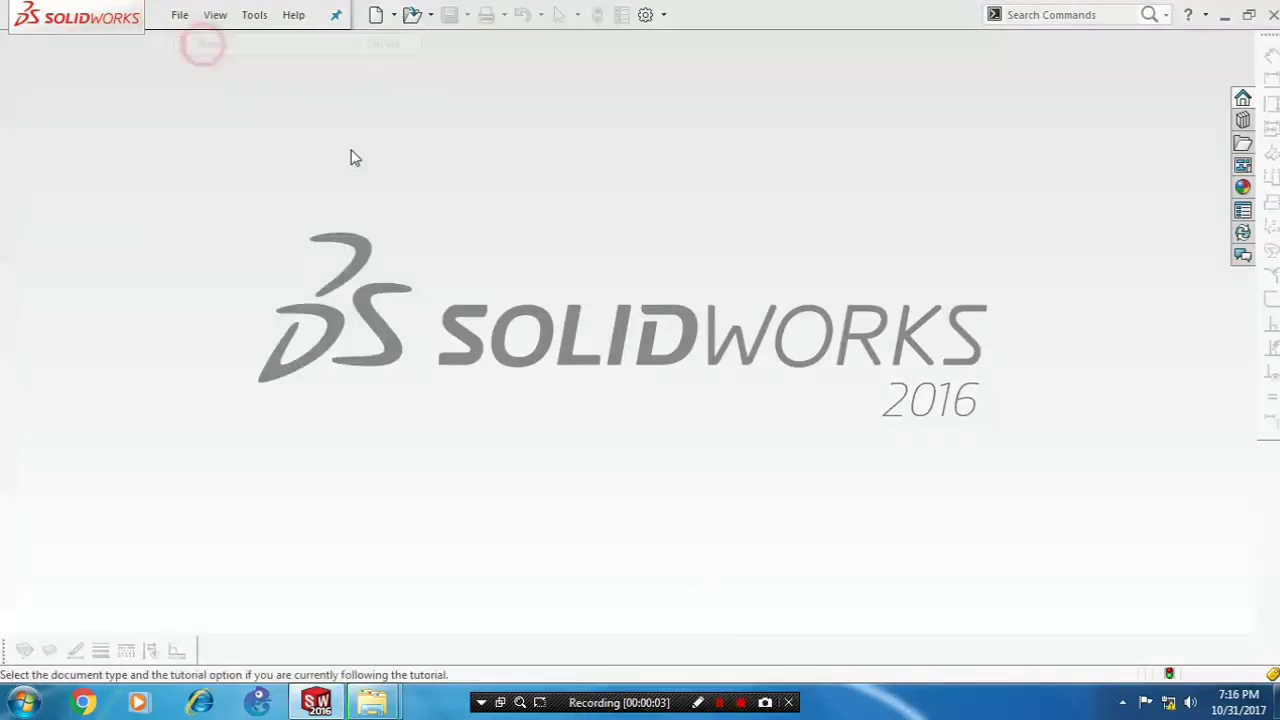
{"action": "left_click", "coordinate": [426, 457]}
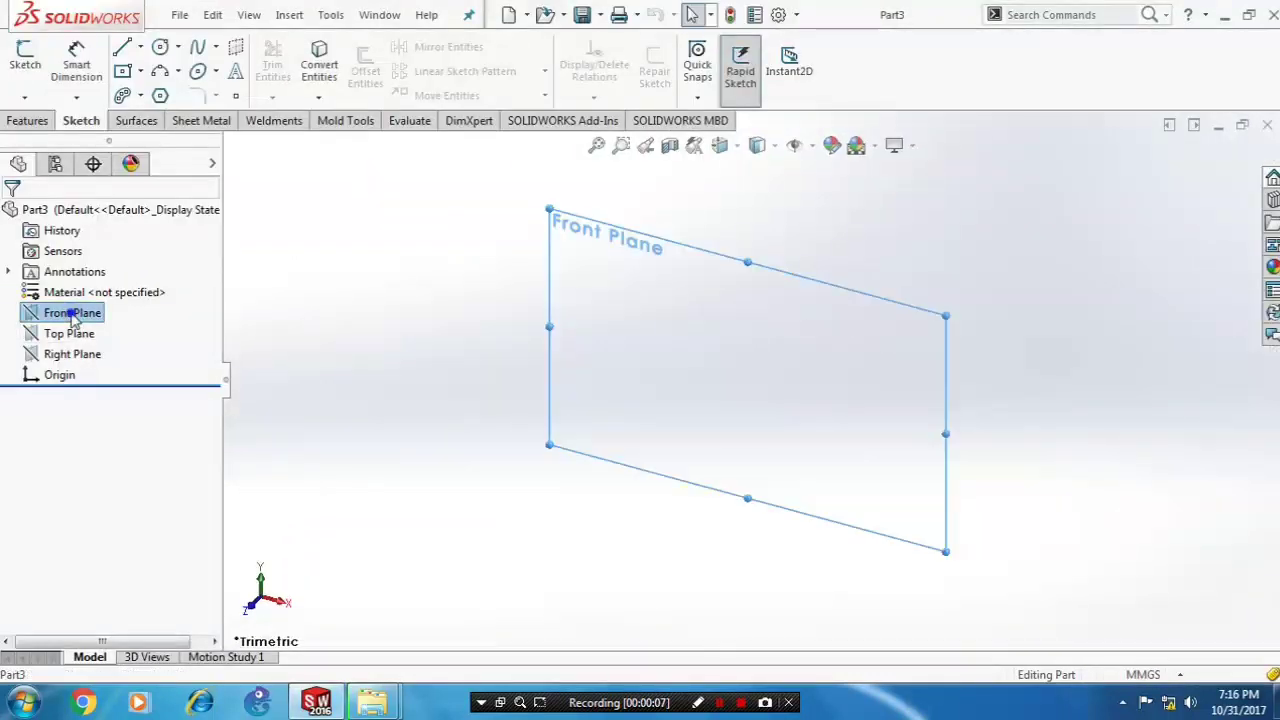
Face the Front Plane and draw a vertical centerline through the origin.
{"action": "right_click", "coordinate": [82, 313]}
{"action": "left_click", "coordinate": [157, 289]}
{"action": "left_click", "coordinate": [140, 47]}
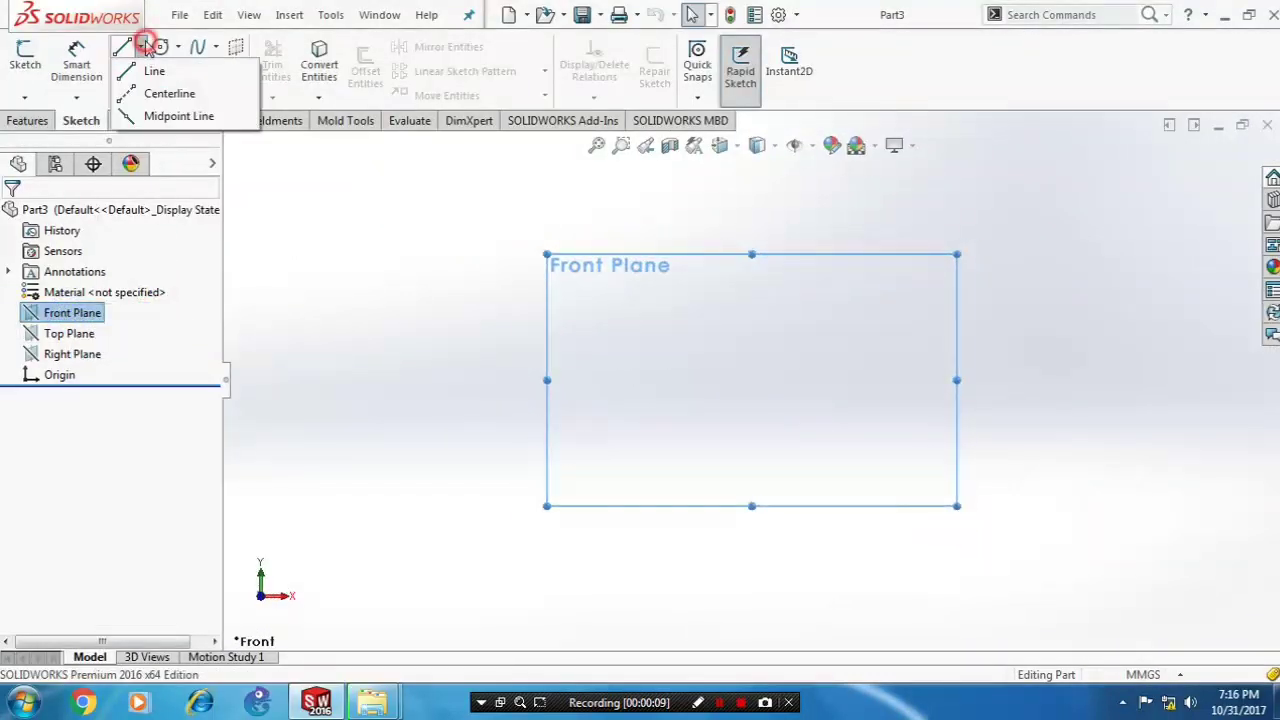
{"action": "left_click", "coordinate": [165, 91]}
{"action": "left_click", "coordinate": [752, 194]}
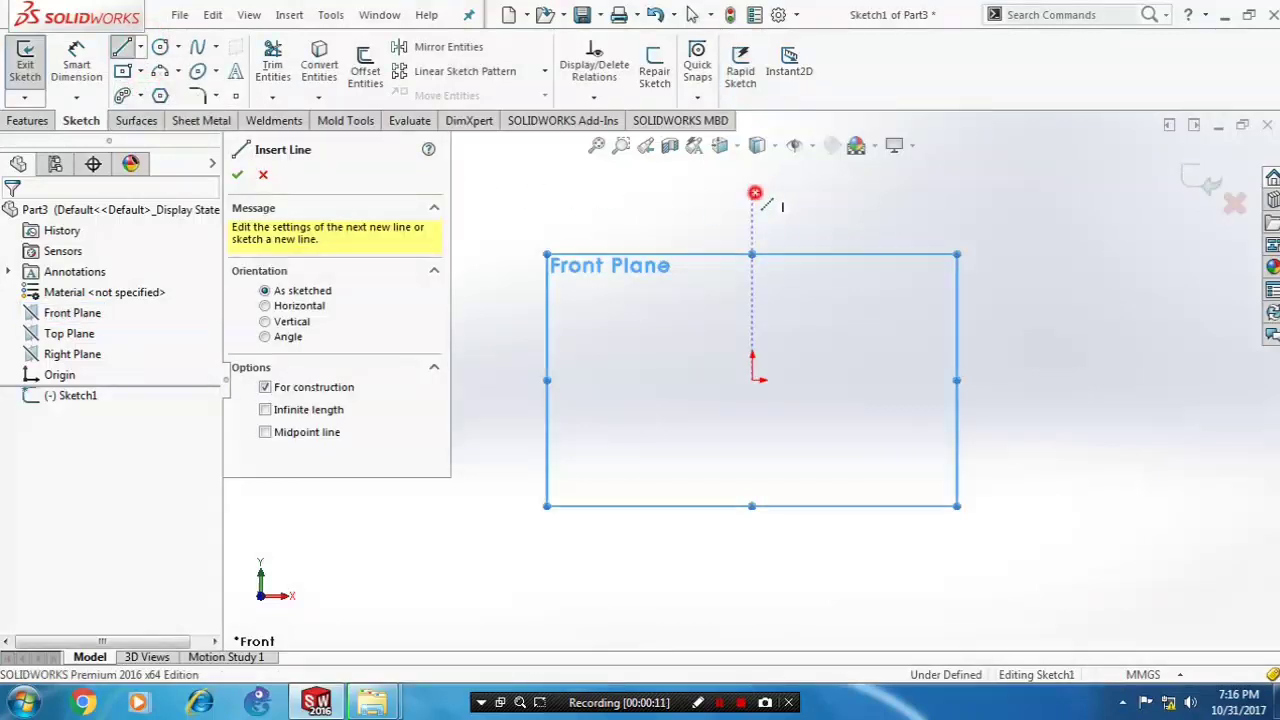
{"action": "left_click", "coordinate": [752, 552]}
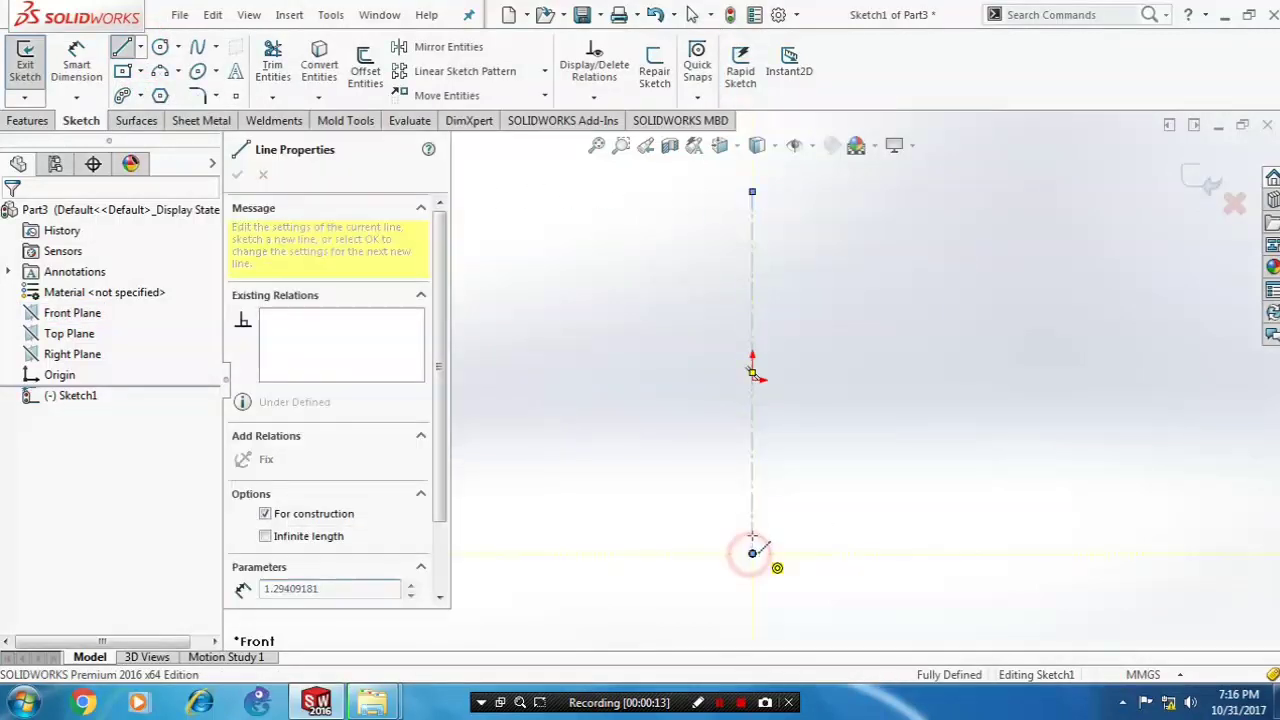
{"action": "key", "text": "Escape"}
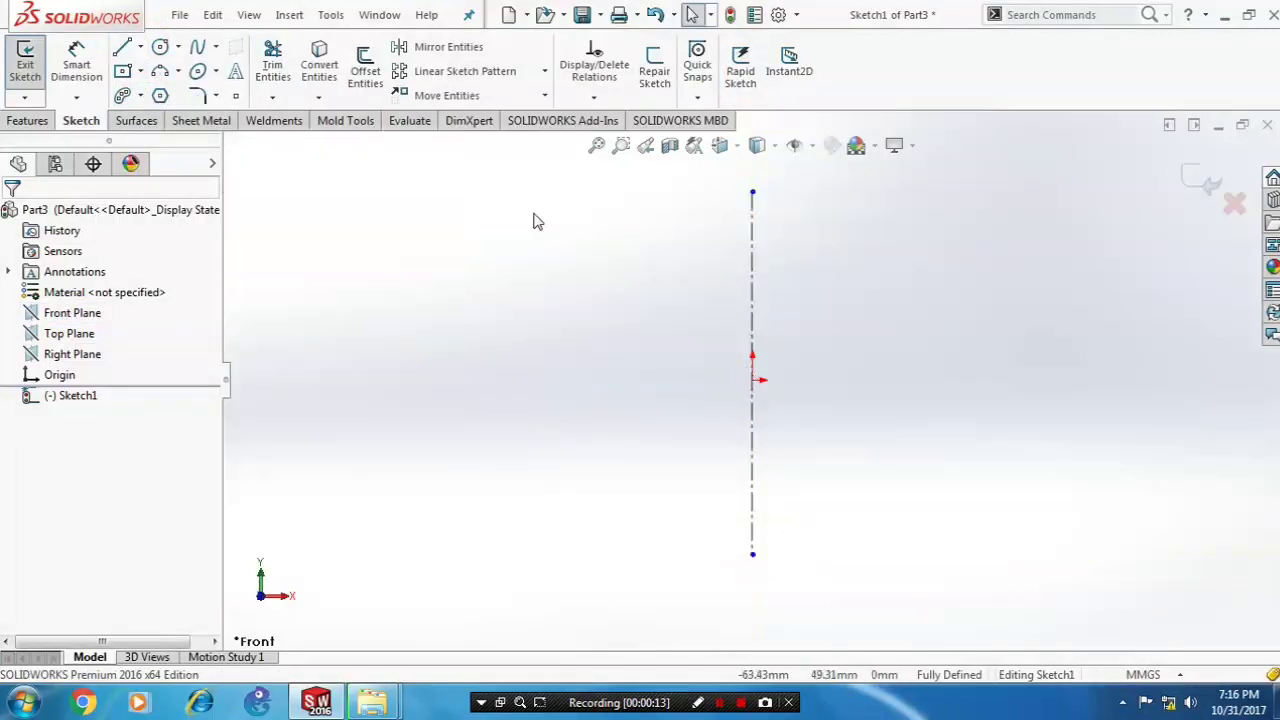
Draw a closed four-line profile with a slanted outer side against the centerline, then exit the sketch.
{"action": "left_click", "coordinate": [126, 47]}
{"action": "left_click", "coordinate": [751, 288]}
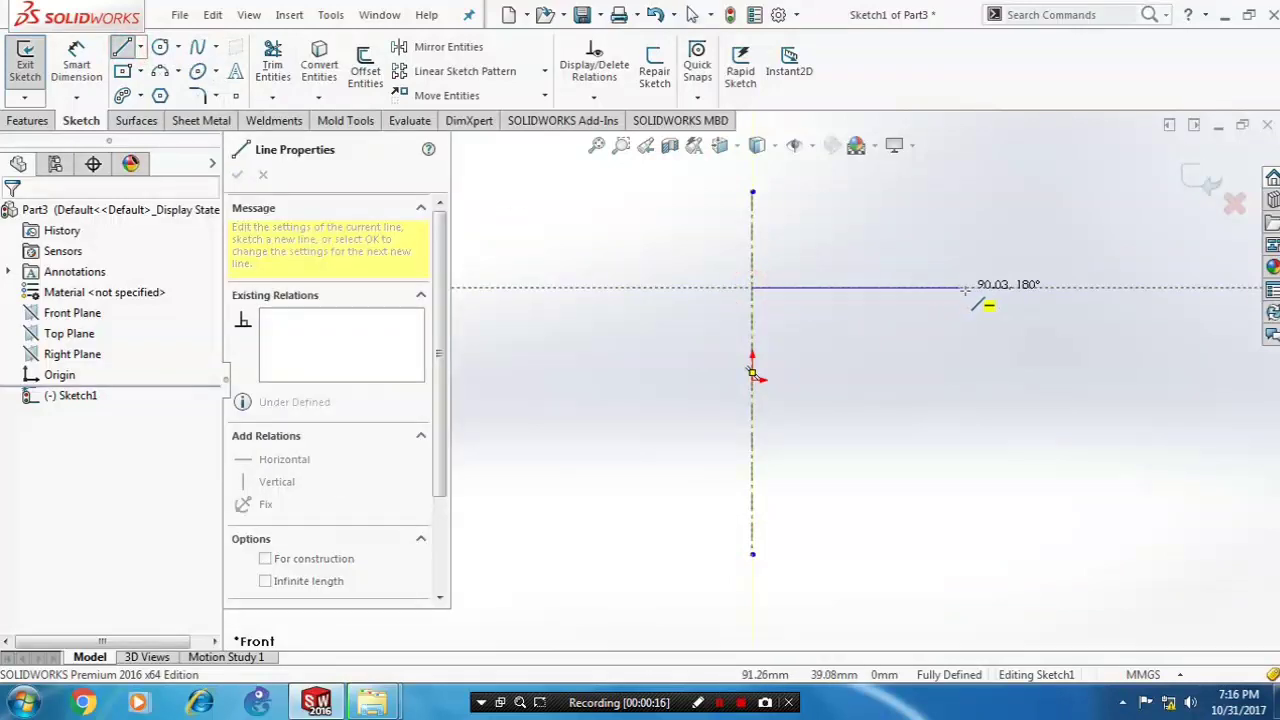
{"action": "left_click", "coordinate": [1046, 288]}
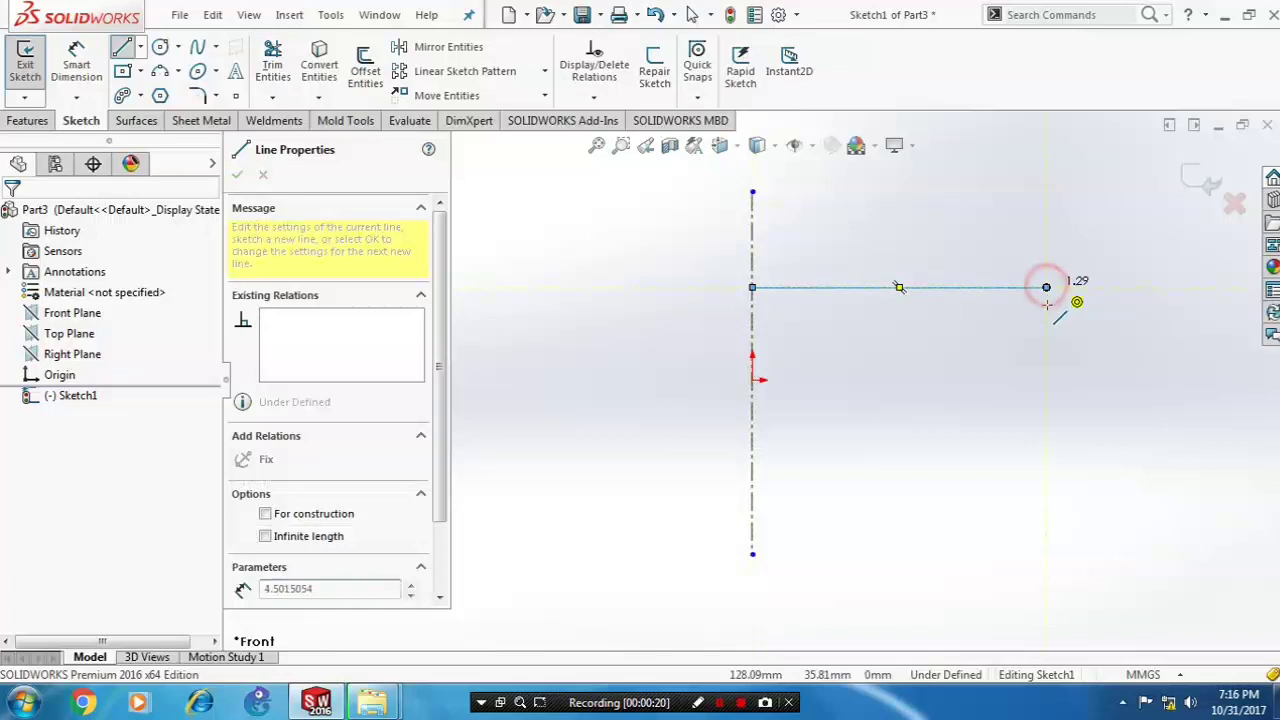
{"action": "left_click", "coordinate": [988, 372]}
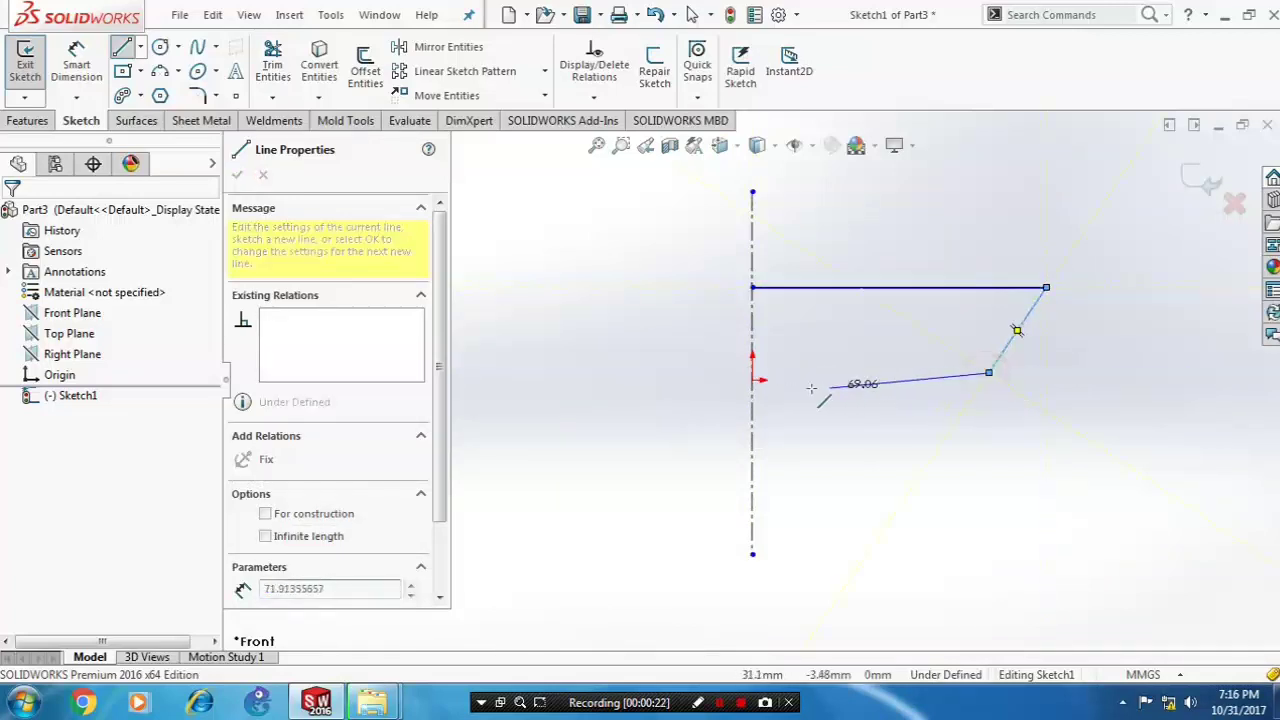
{"action": "left_click", "coordinate": [752, 379]}
{"action": "left_click", "coordinate": [752, 288]}
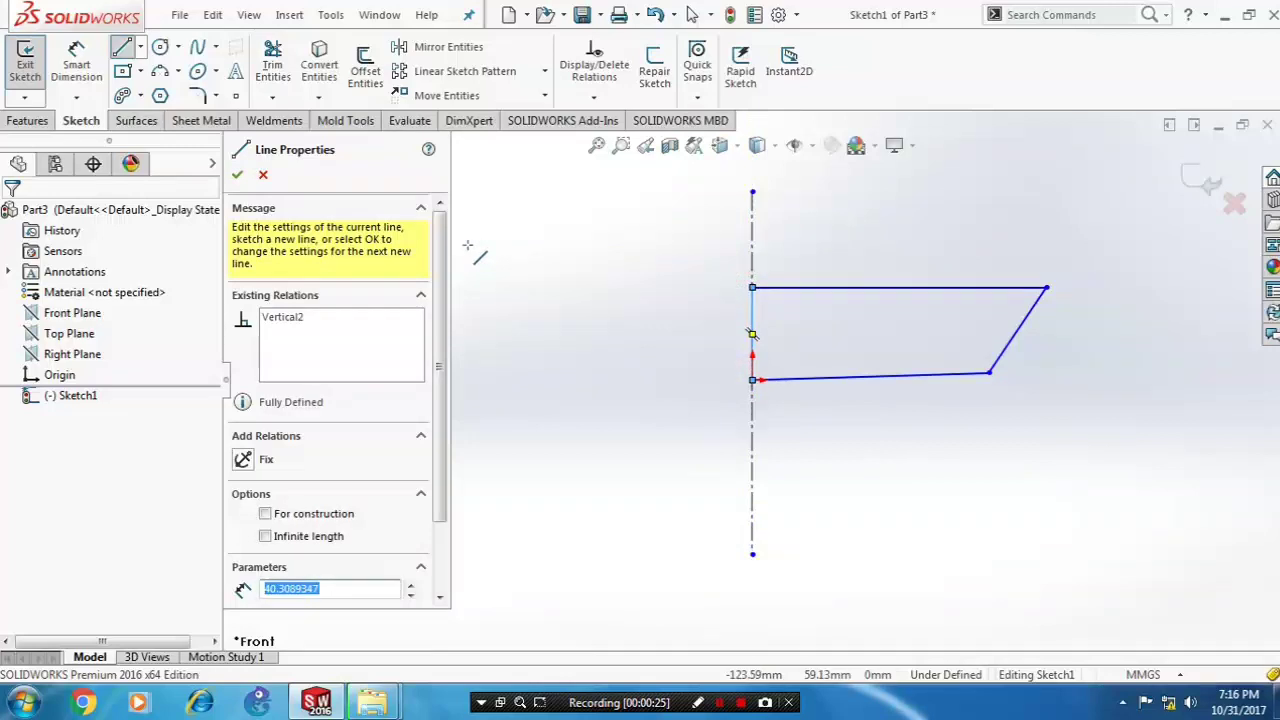
{"action": "left_click", "coordinate": [238, 177]}
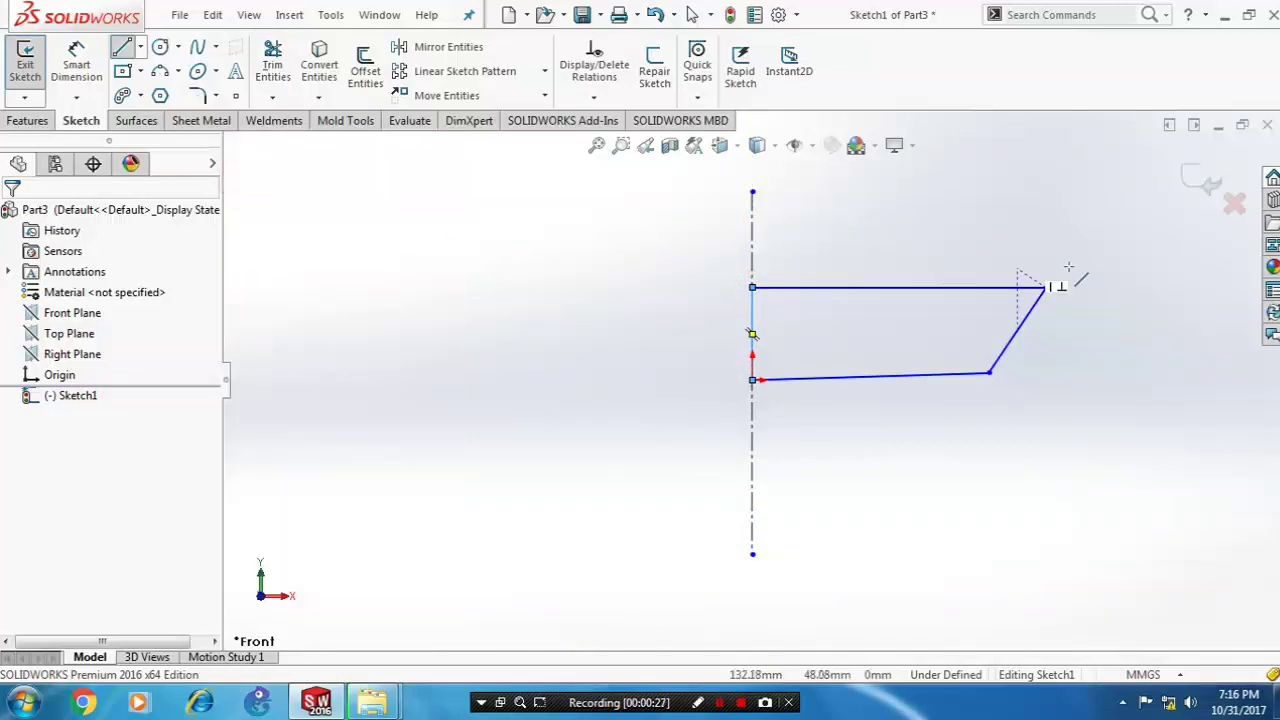
{"action": "left_click", "coordinate": [1200, 183]}
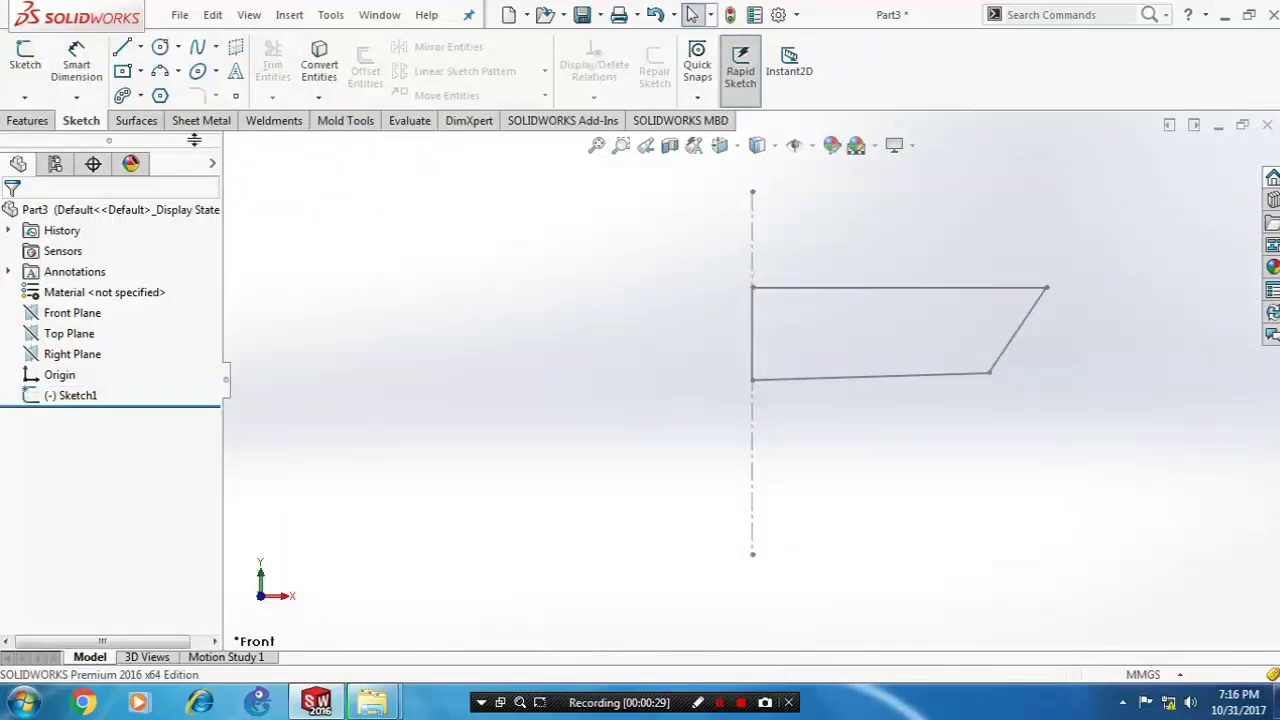
Revolve Sketch1 a full 360° Blind about its centerline into a solid dish.
{"action": "left_click", "coordinate": [28, 121]}
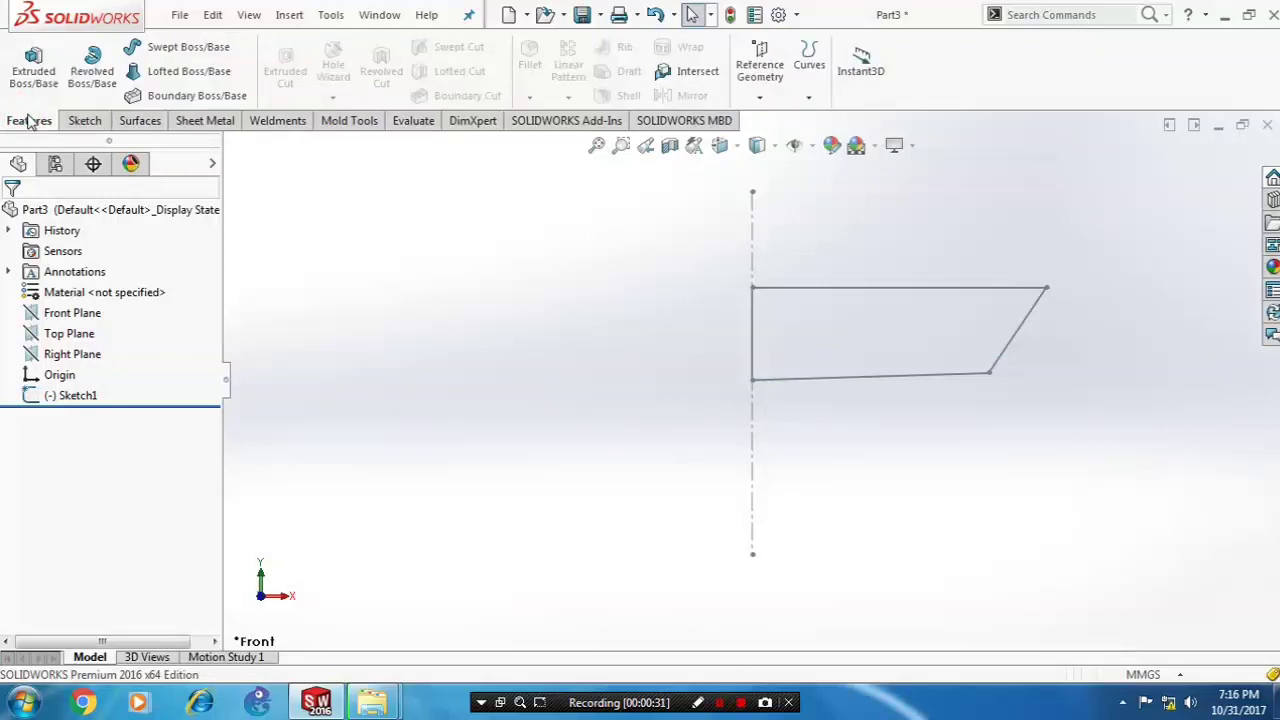
{"action": "left_click", "coordinate": [92, 62]}
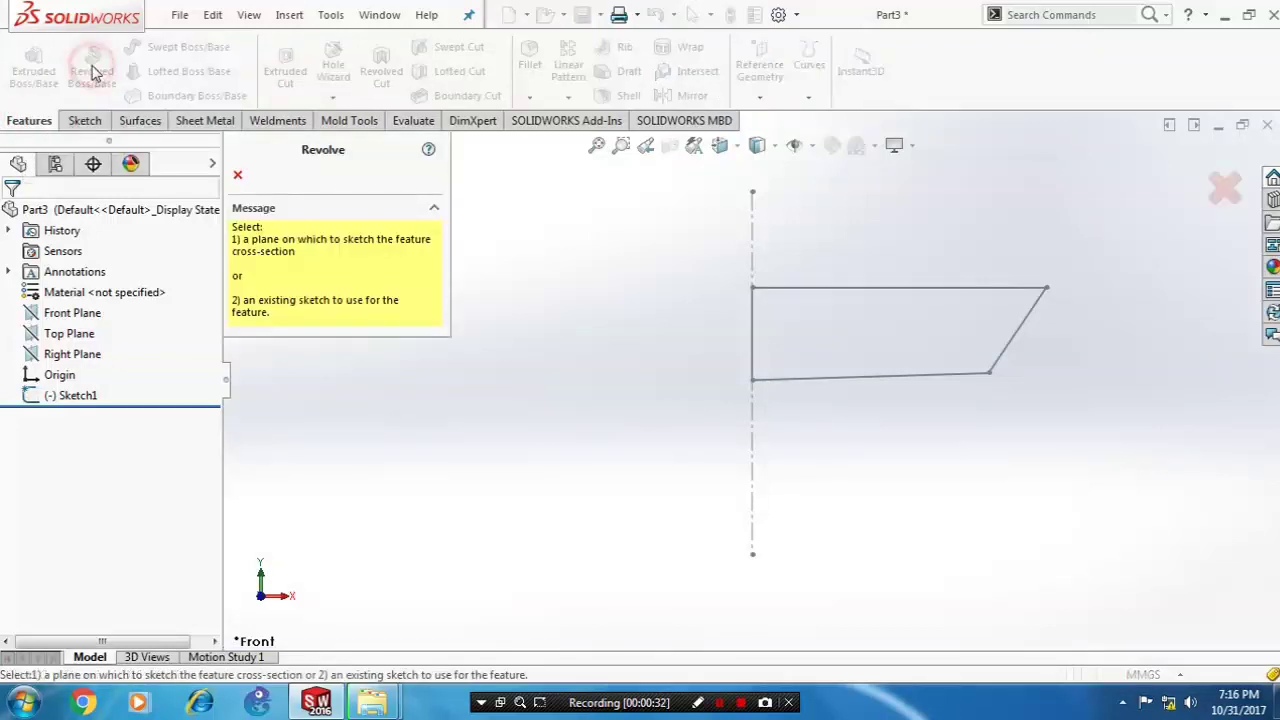
{"action": "left_click", "coordinate": [756, 318]}
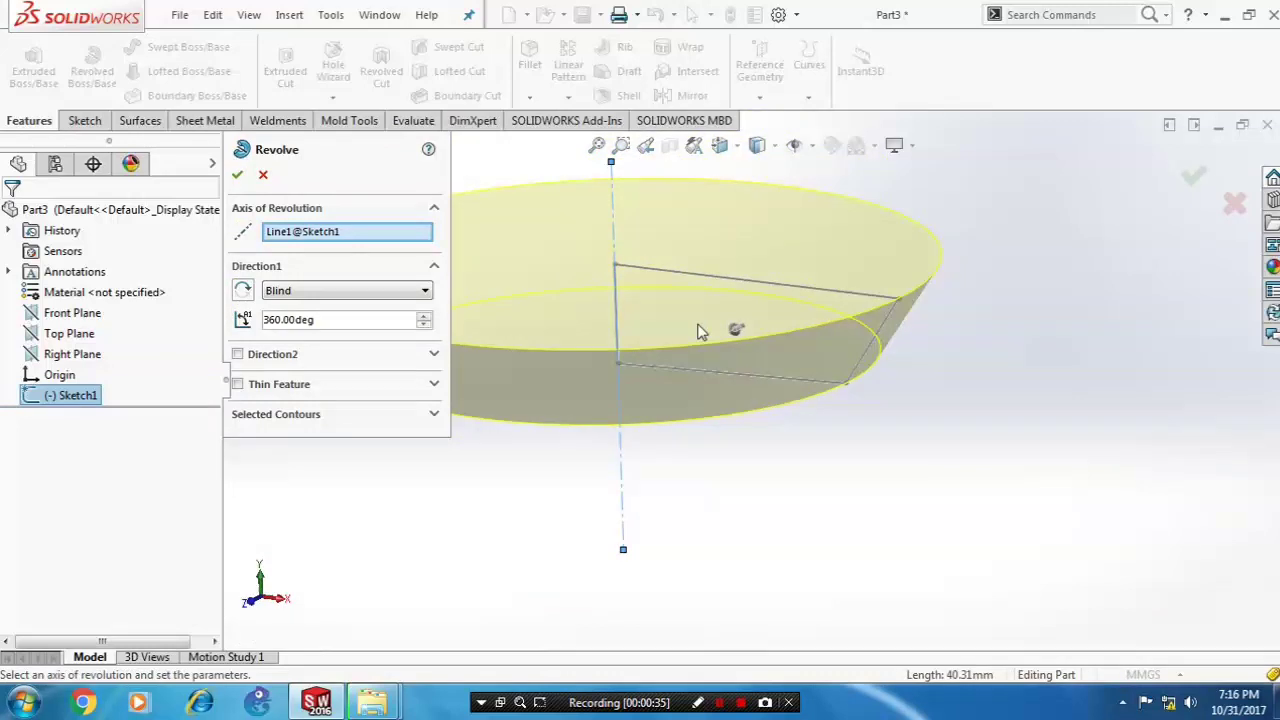
{"action": "left_click", "coordinate": [238, 176]}
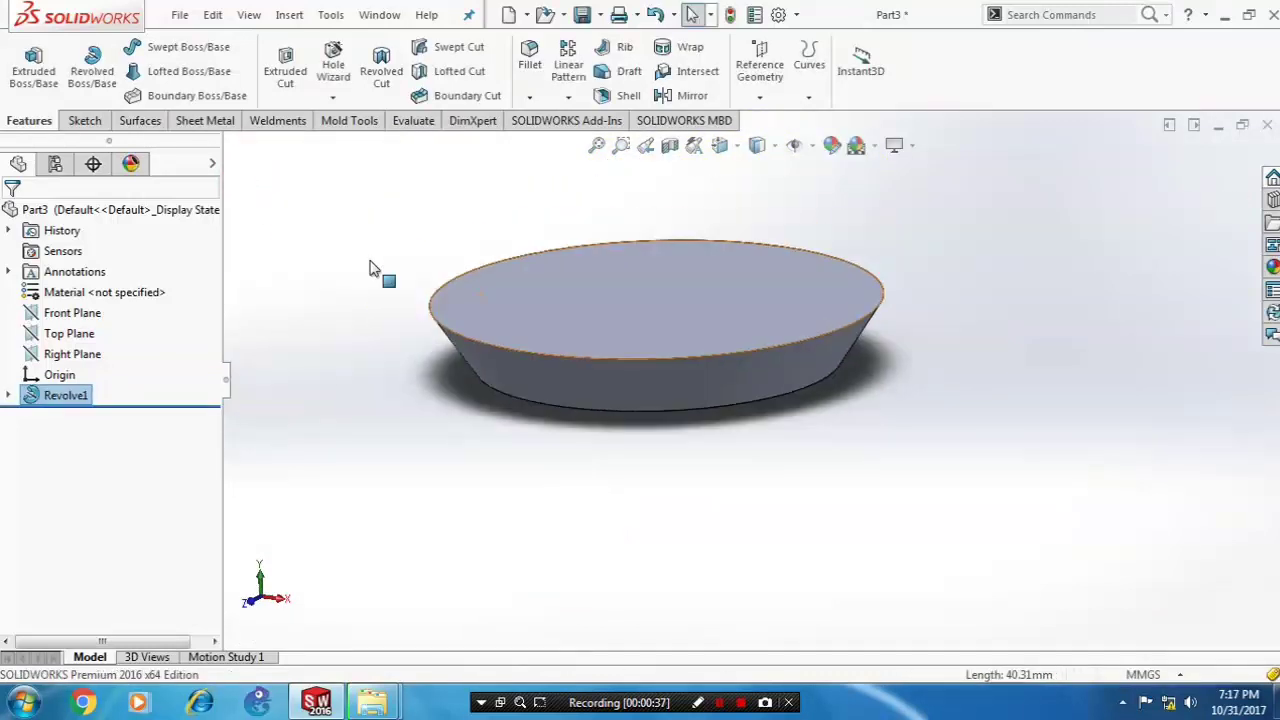
Face the Right Plane and sketch a centerline along the dish's slanted side edge.
{"action": "right_click", "coordinate": [90, 352]}
{"action": "left_click", "coordinate": [169, 320]}
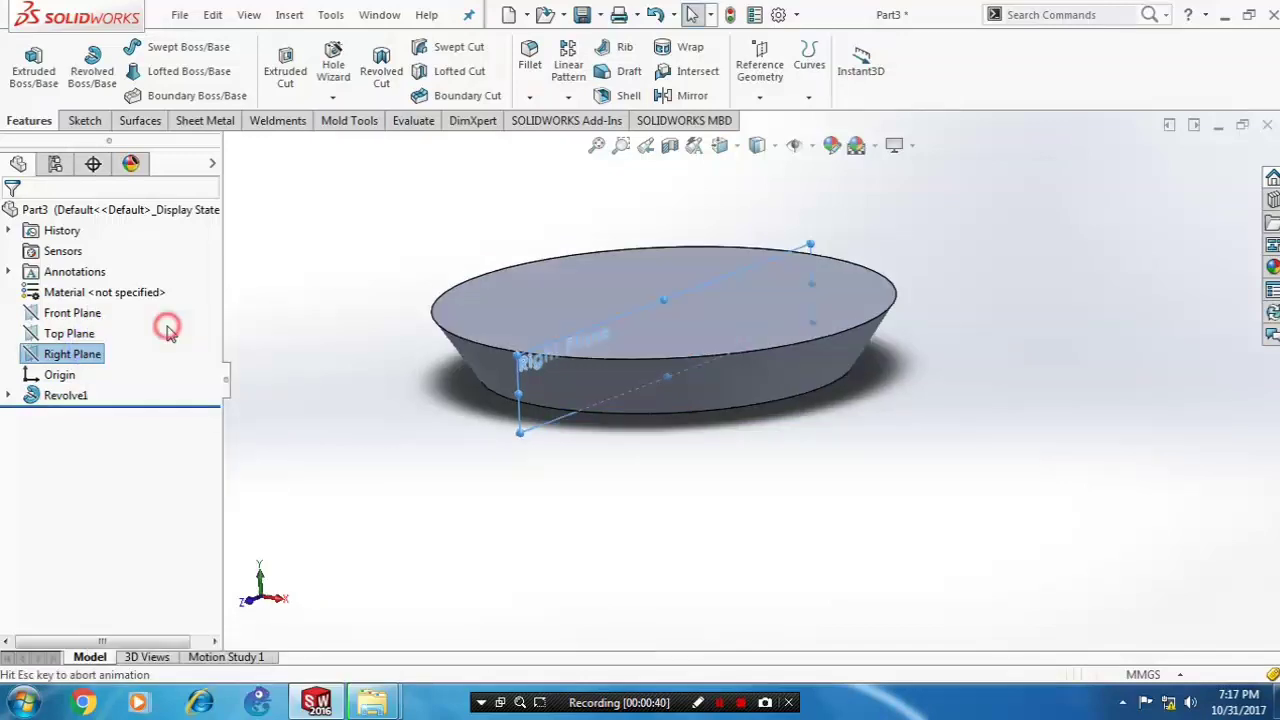
{"action": "scroll", "coordinate": [1060, 335], "scroll_direction": "down", "scroll_amount": 1}
{"action": "scroll", "coordinate": [1071, 348], "scroll_direction": "down", "scroll_amount": 1}
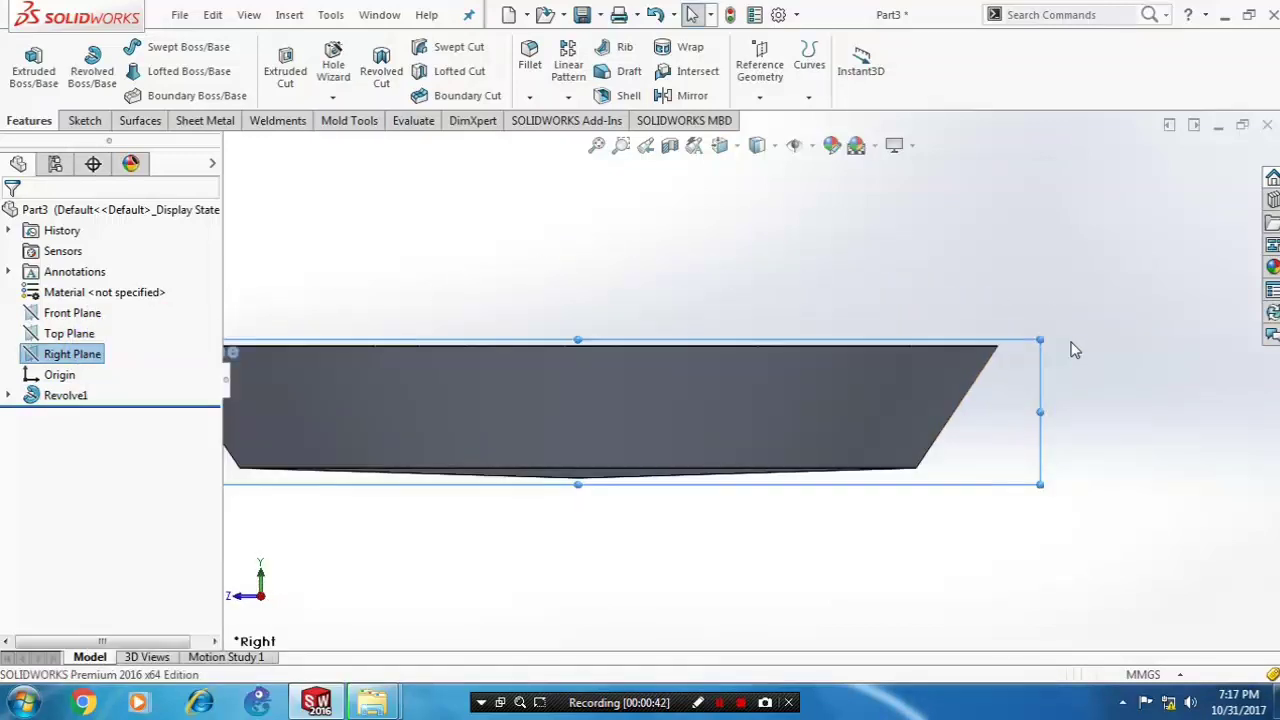
{"action": "left_click", "coordinate": [85, 120]}
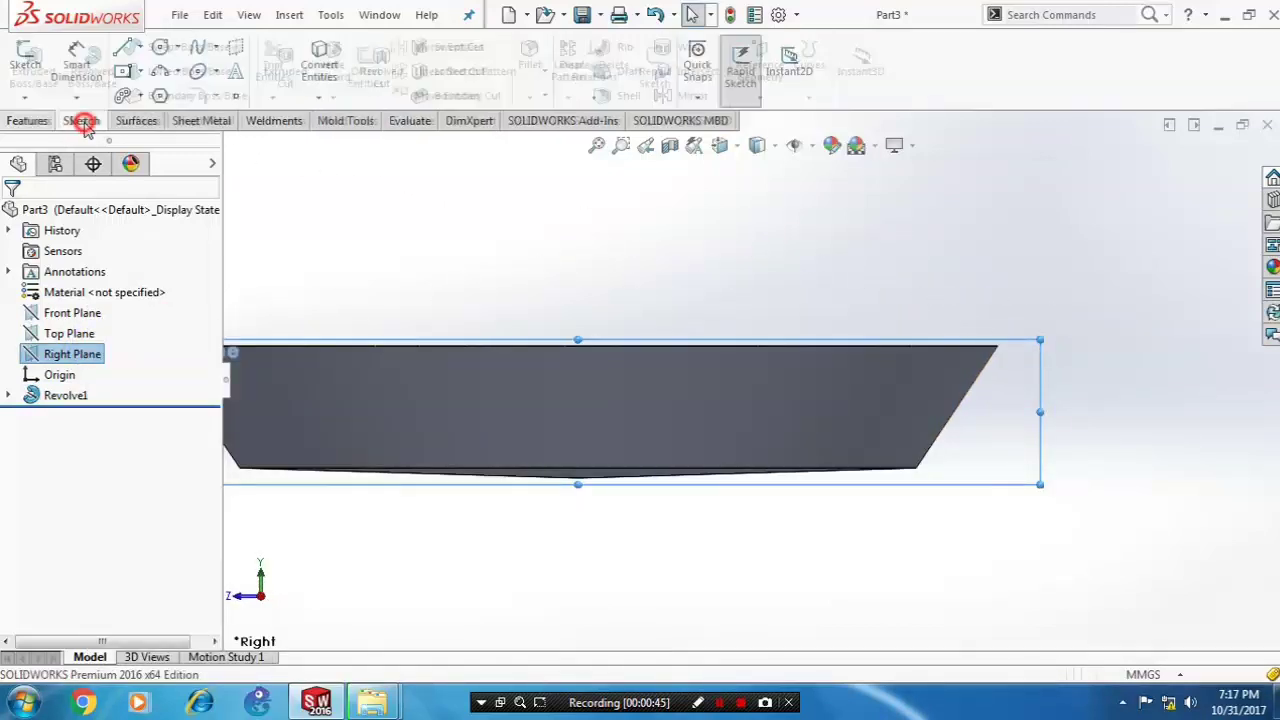
{"action": "left_click", "coordinate": [142, 52]}
{"action": "left_click", "coordinate": [165, 93]}
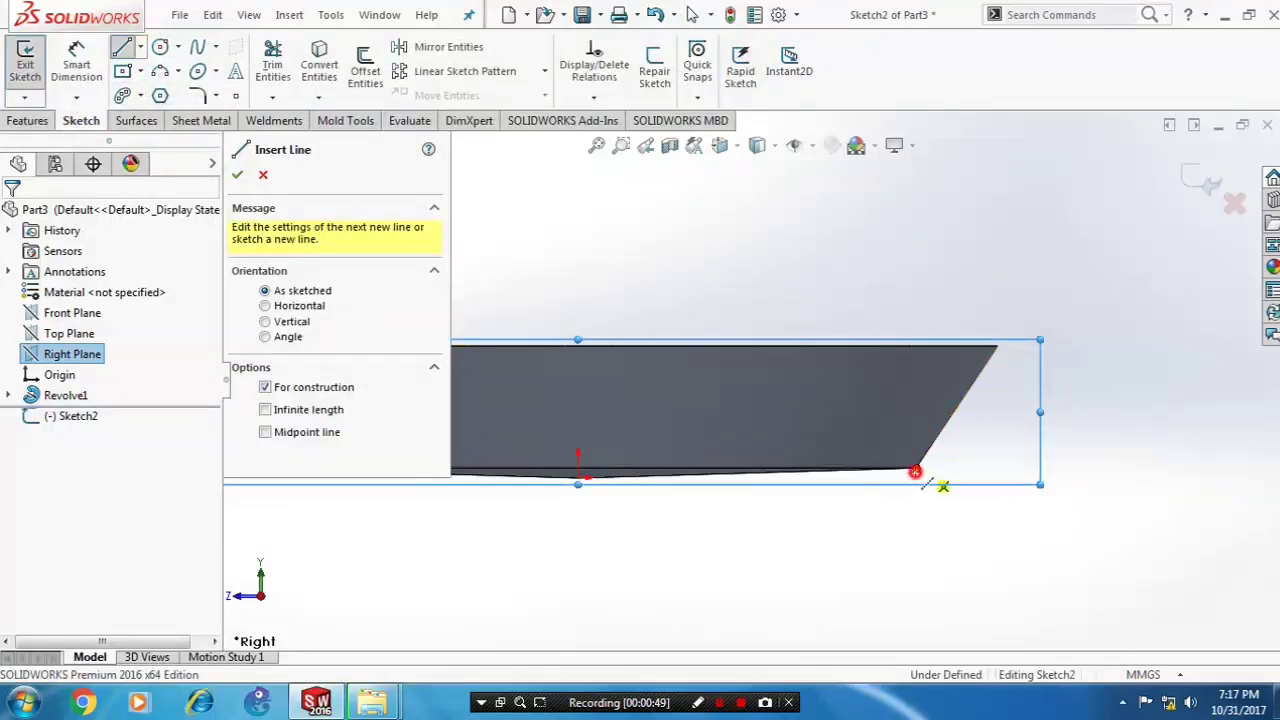
{"action": "left_click", "coordinate": [917, 468]}
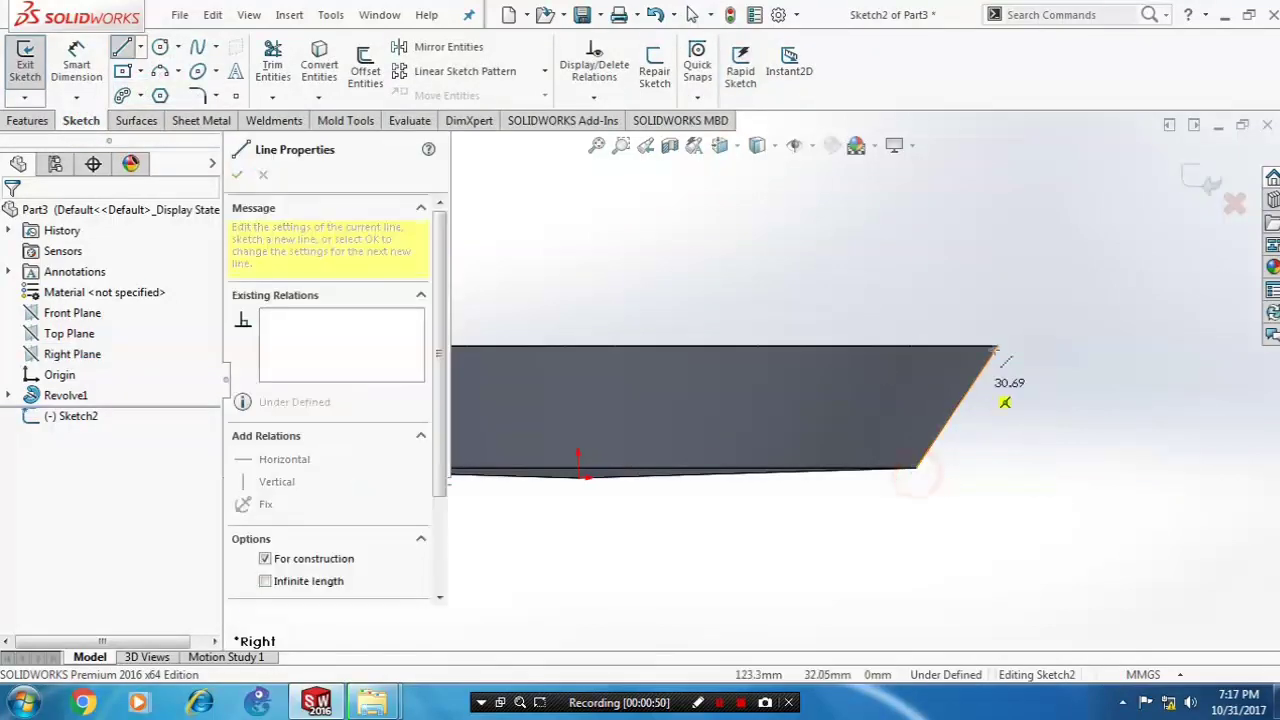
{"action": "left_click", "coordinate": [1043, 258]}
{"action": "key", "text": "Escape"}
Make the centerline collinear with the dish's slanted edge.
{"action": "scroll", "coordinate": [1062, 343], "scroll_direction": "down", "scroll_amount": 2}
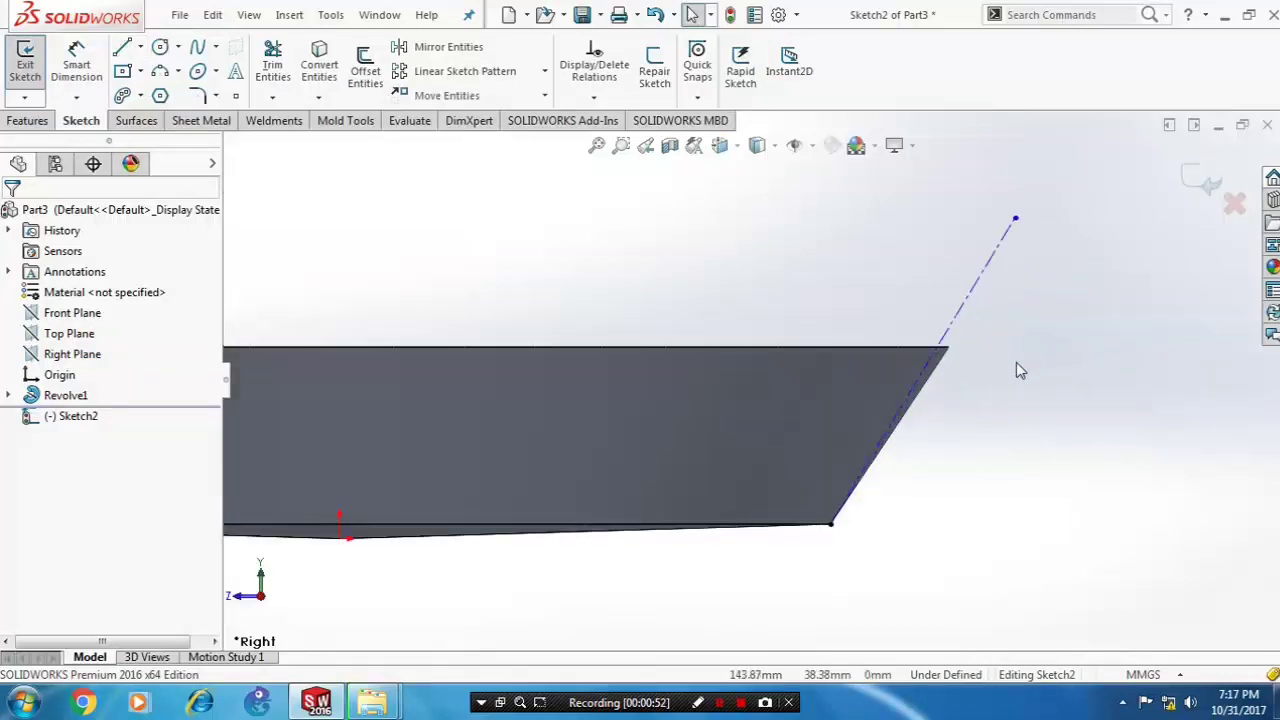
{"action": "left_click", "coordinate": [913, 414]}
{"action": "left_click", "coordinate": [966, 306], "text": "ctrl"}
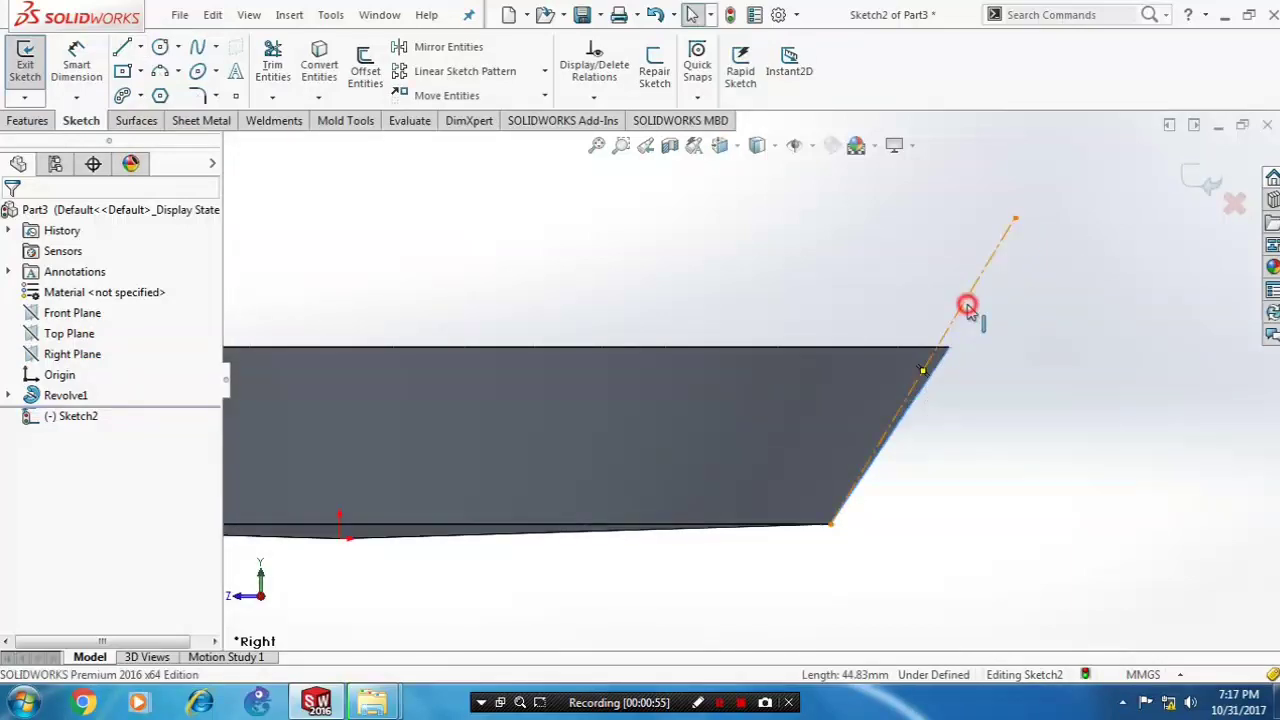
{"action": "left_click", "coordinate": [243, 404]}
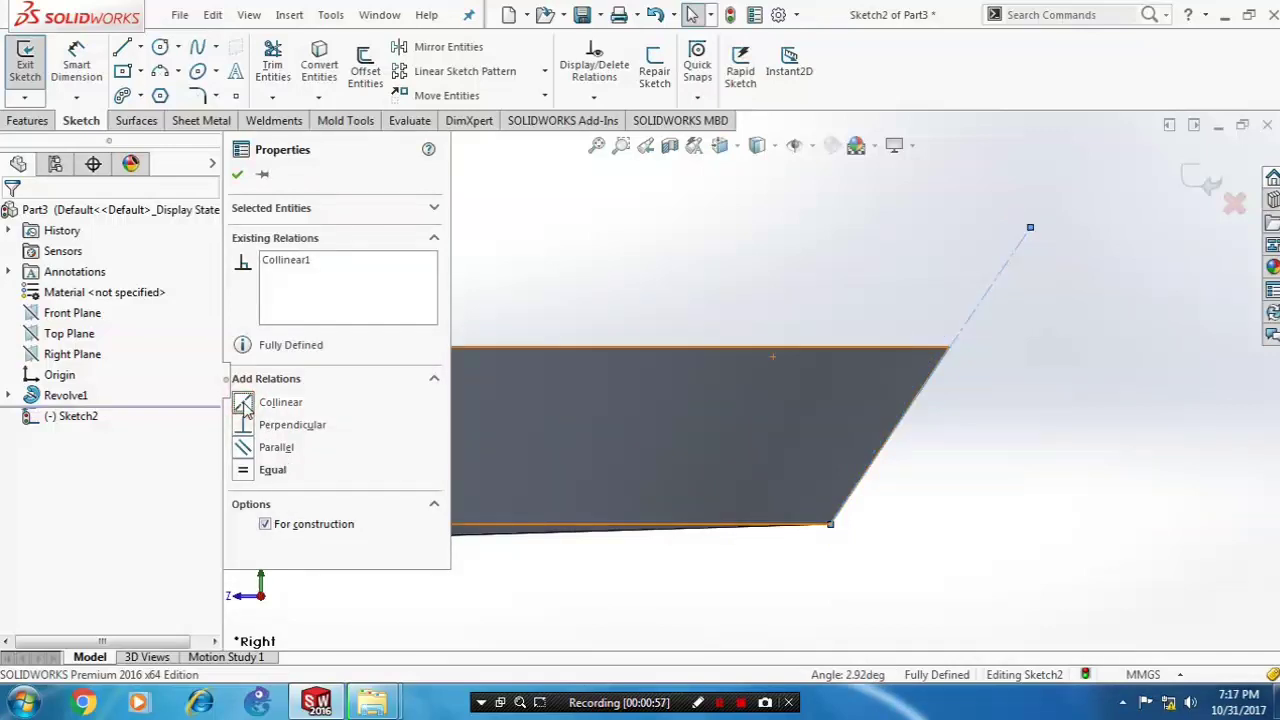
{"action": "left_click", "coordinate": [242, 180]}
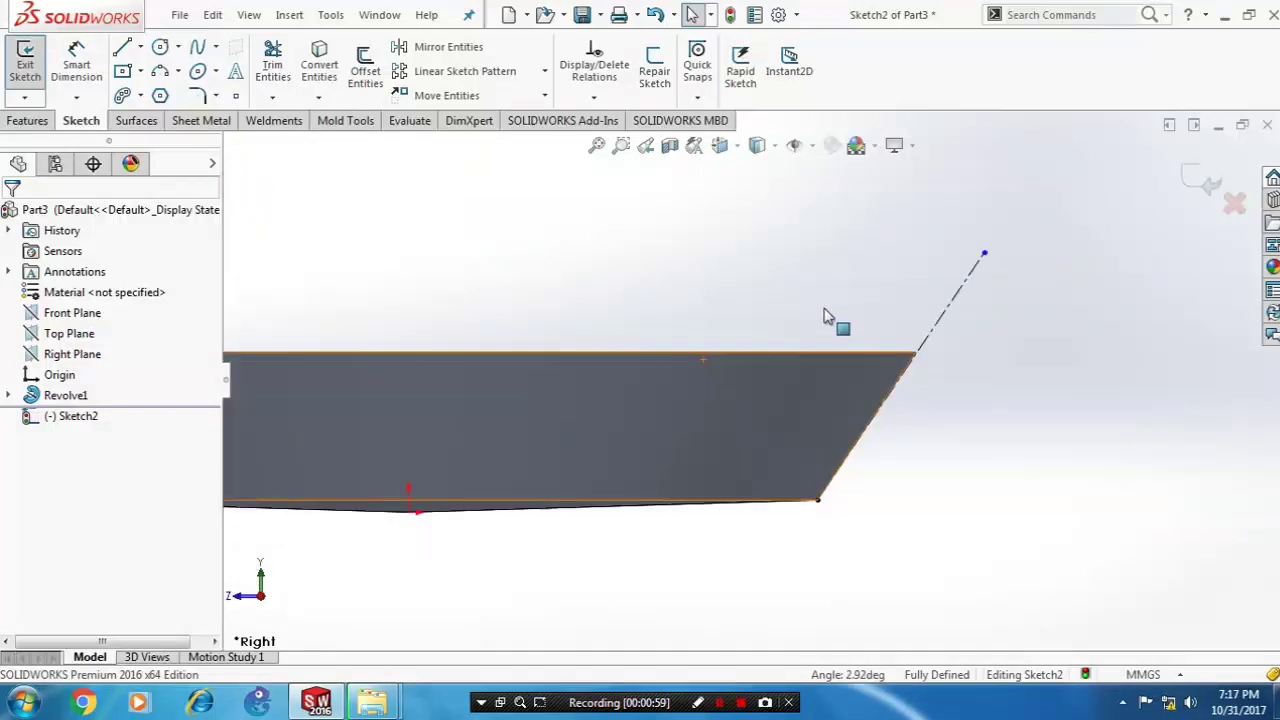
Draw an outward-bulging three-point arc across the slanted side edge.
{"action": "left_click", "coordinate": [178, 71]}
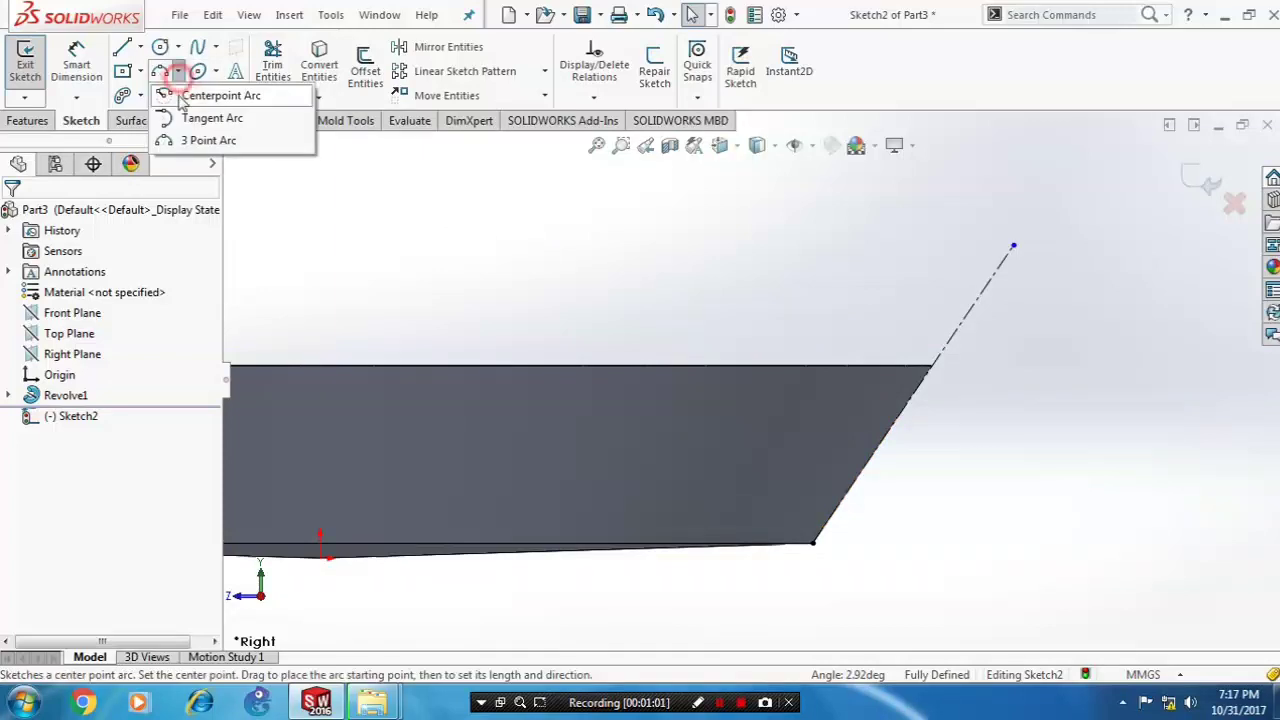
{"action": "left_click", "coordinate": [188, 140]}
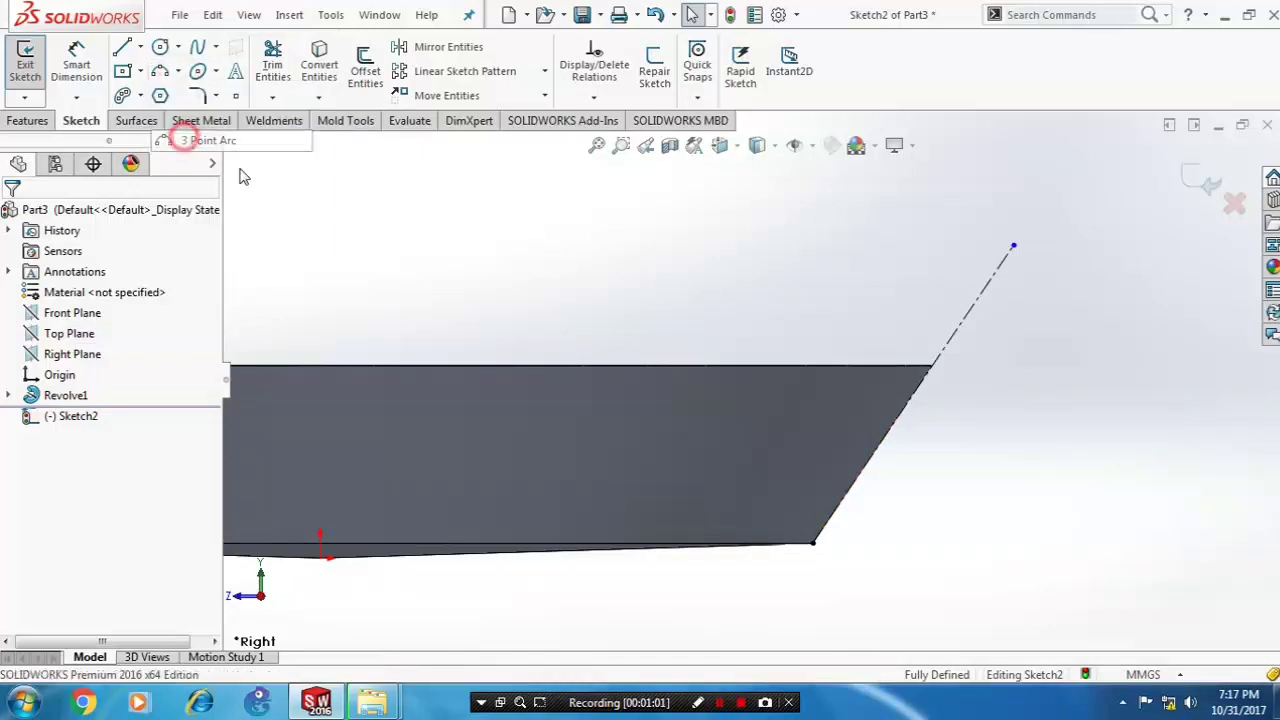
{"action": "left_click", "coordinate": [912, 393]}
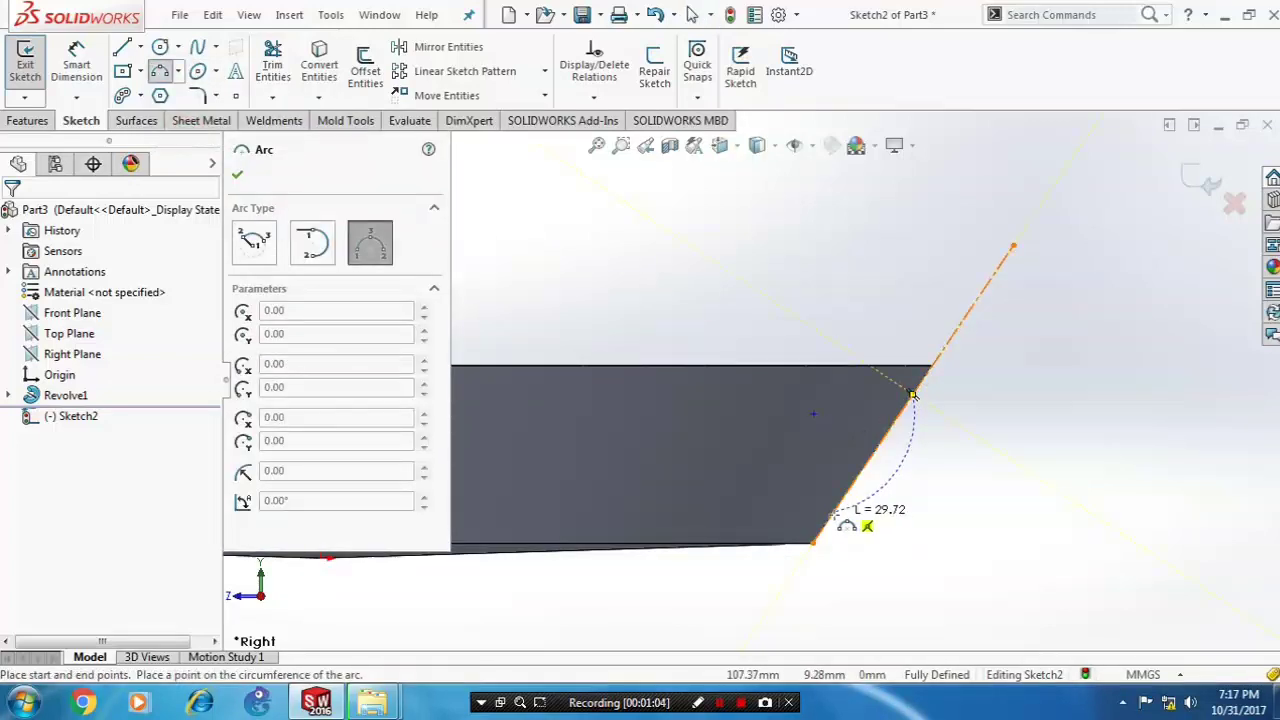
{"action": "left_click", "coordinate": [812, 544]}
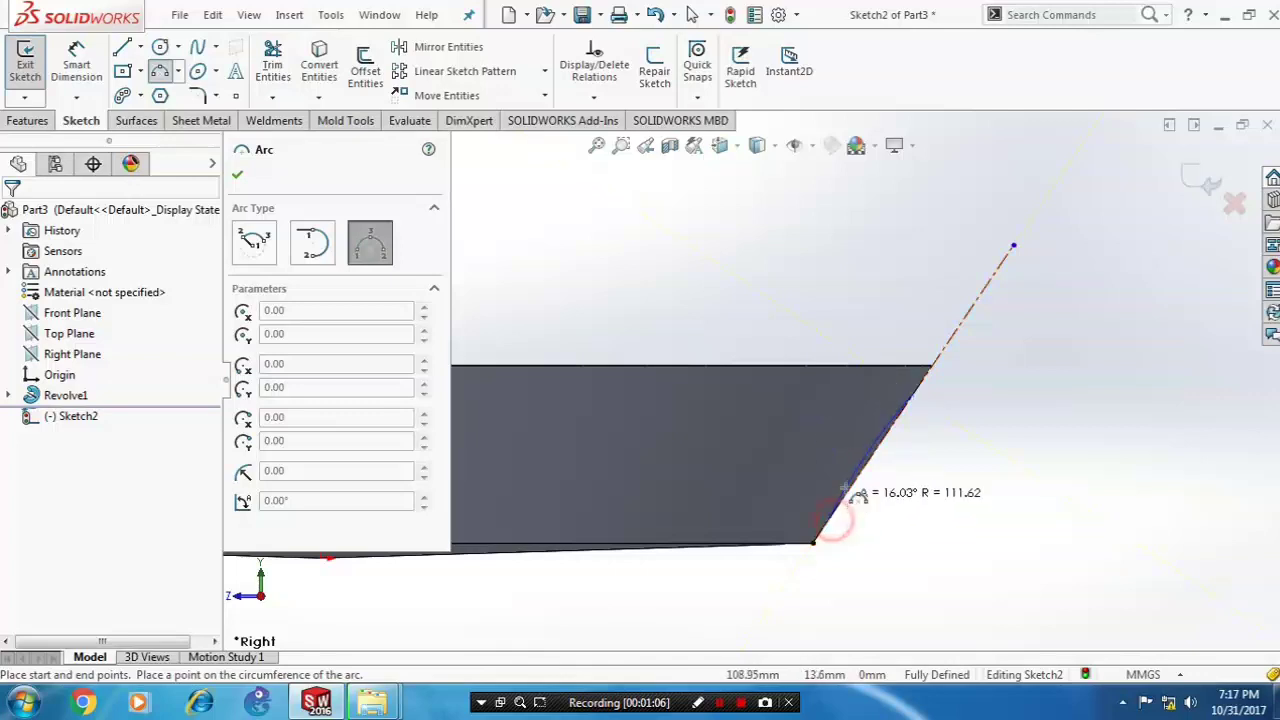
{"action": "left_click", "coordinate": [898, 451]}
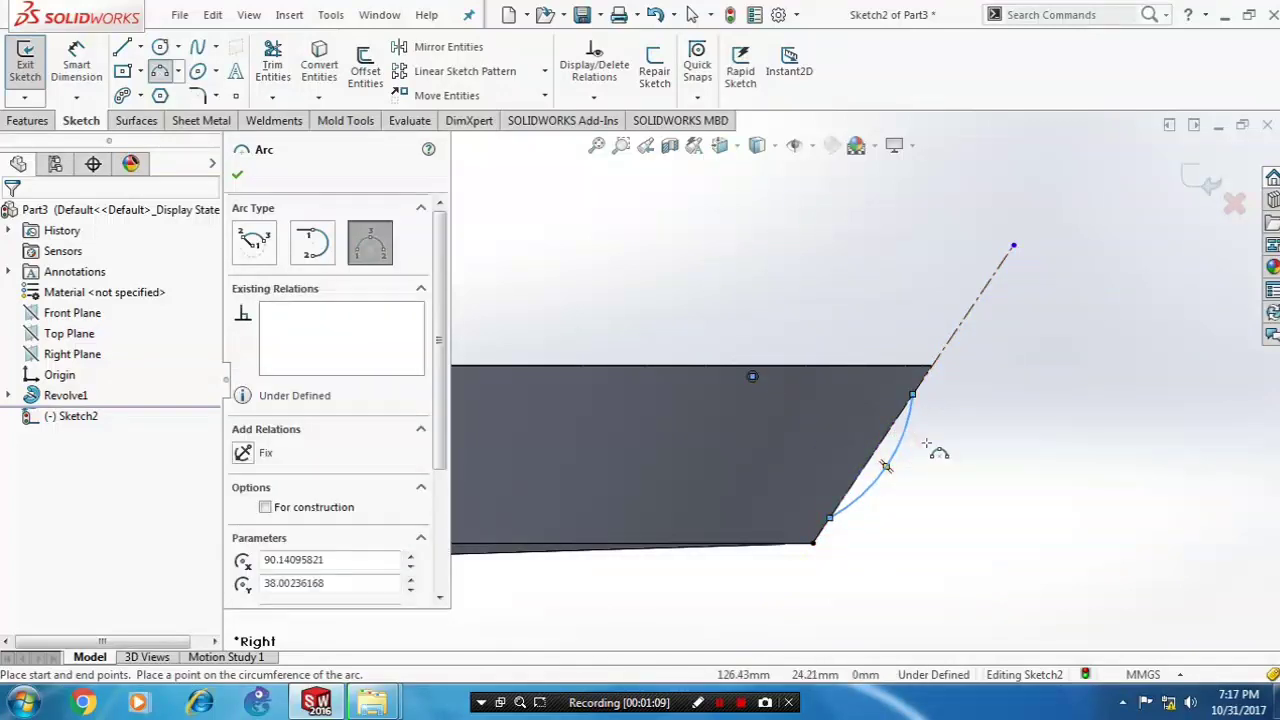
{"action": "left_click", "coordinate": [238, 174]}
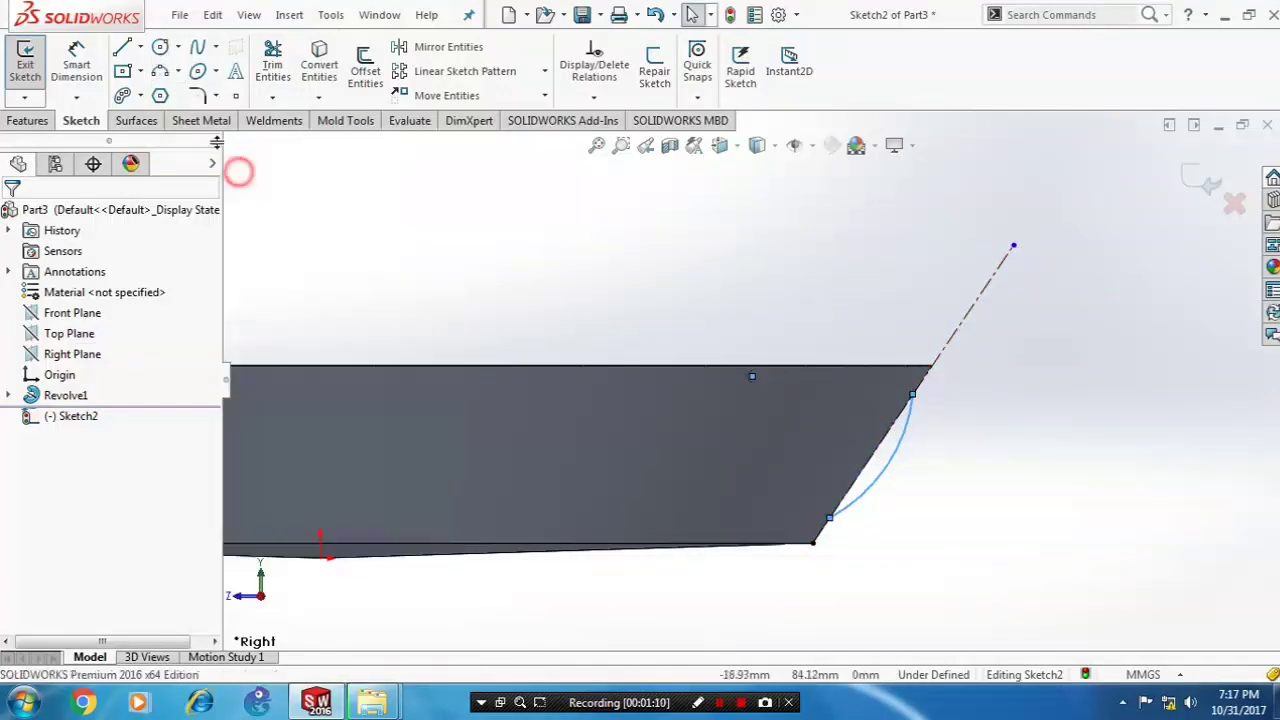
Close the arc with a straight line between its endpoints and exit the sketch.
{"action": "left_click", "coordinate": [122, 47]}
{"action": "scroll", "coordinate": [1030, 460], "scroll_direction": "down", "scroll_amount": 3}
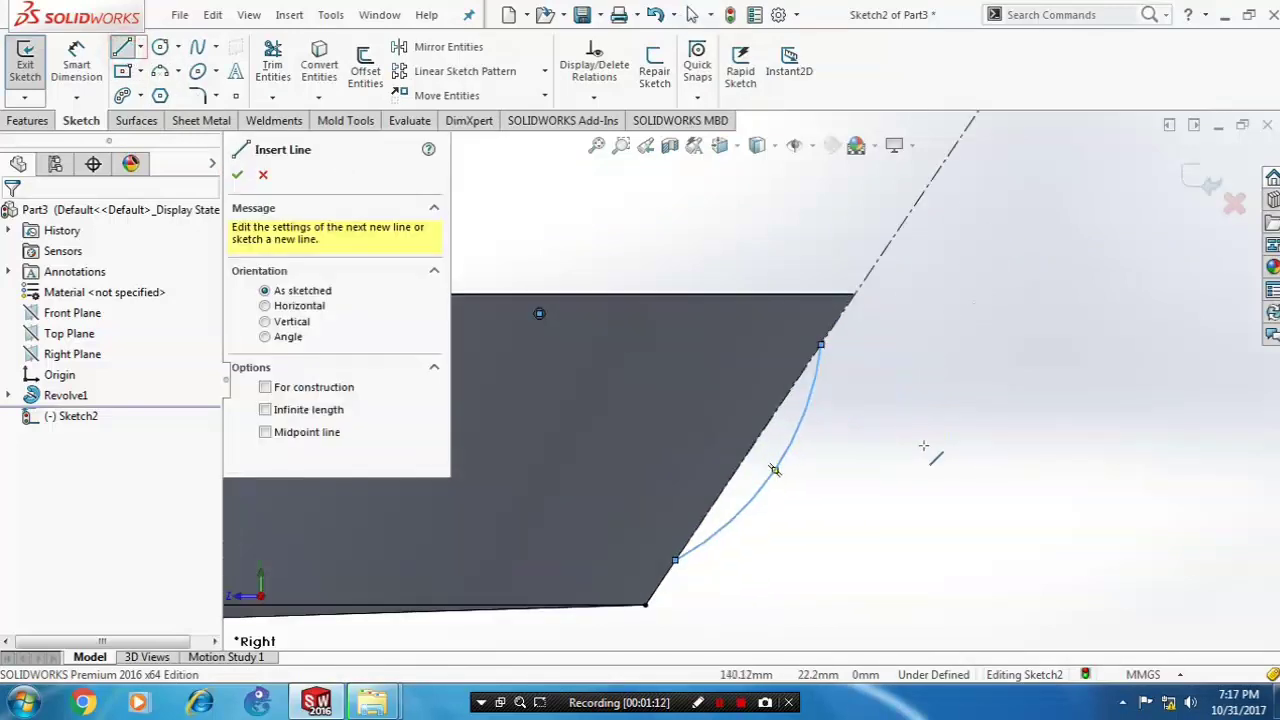
{"action": "left_click", "coordinate": [674, 558]}
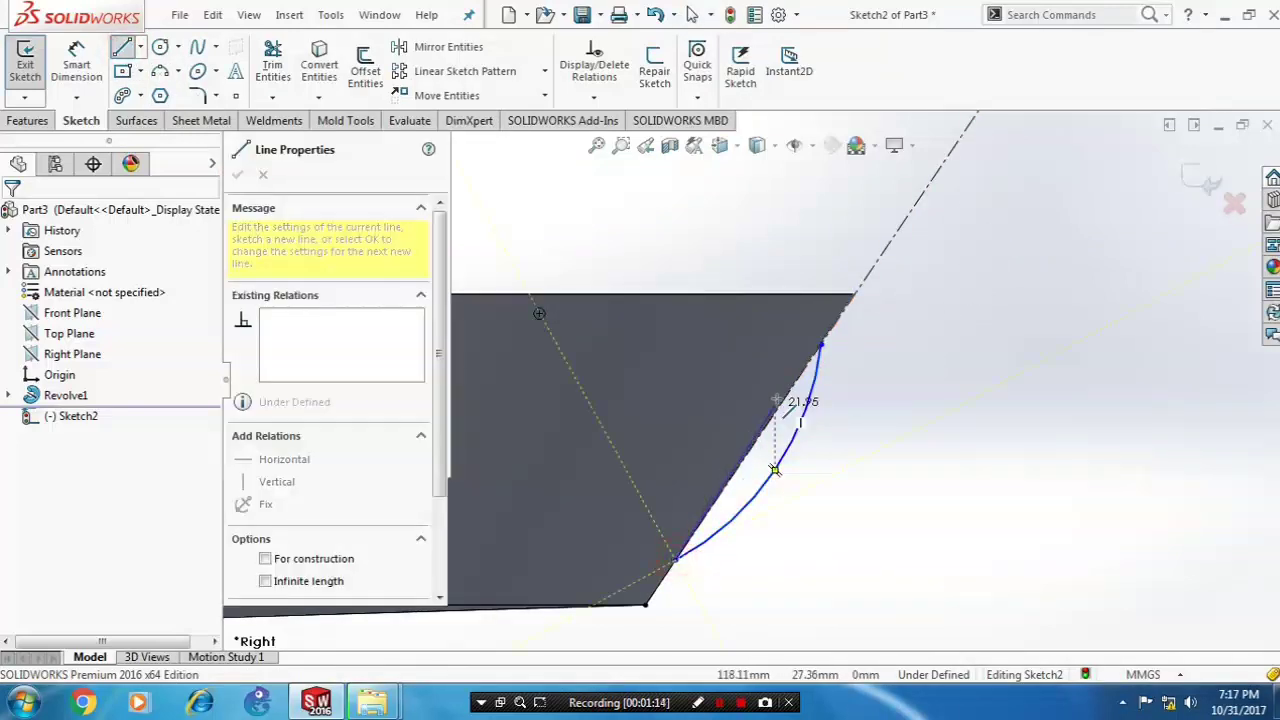
{"action": "left_click", "coordinate": [820, 345]}
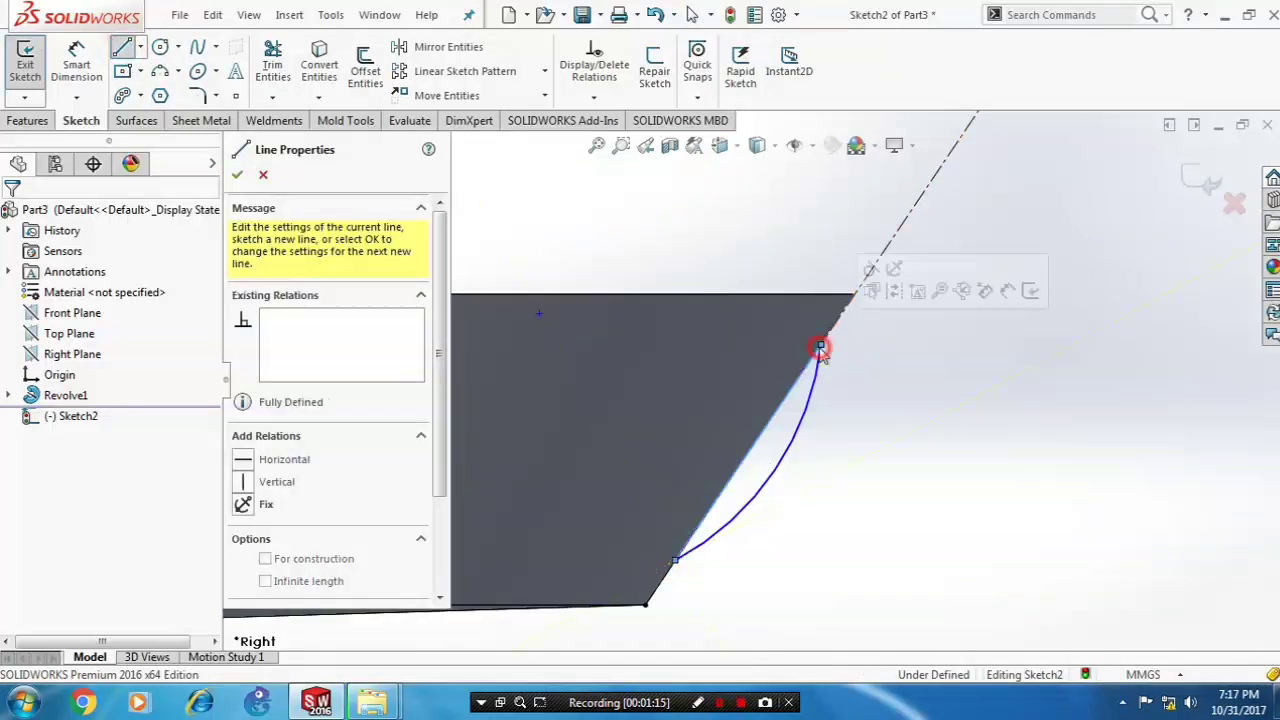
{"action": "key", "text": "Escape"}
{"action": "left_click", "coordinate": [1191, 180]}
{"action": "scroll", "coordinate": [979, 376], "scroll_direction": "up", "scroll_amount": 2}
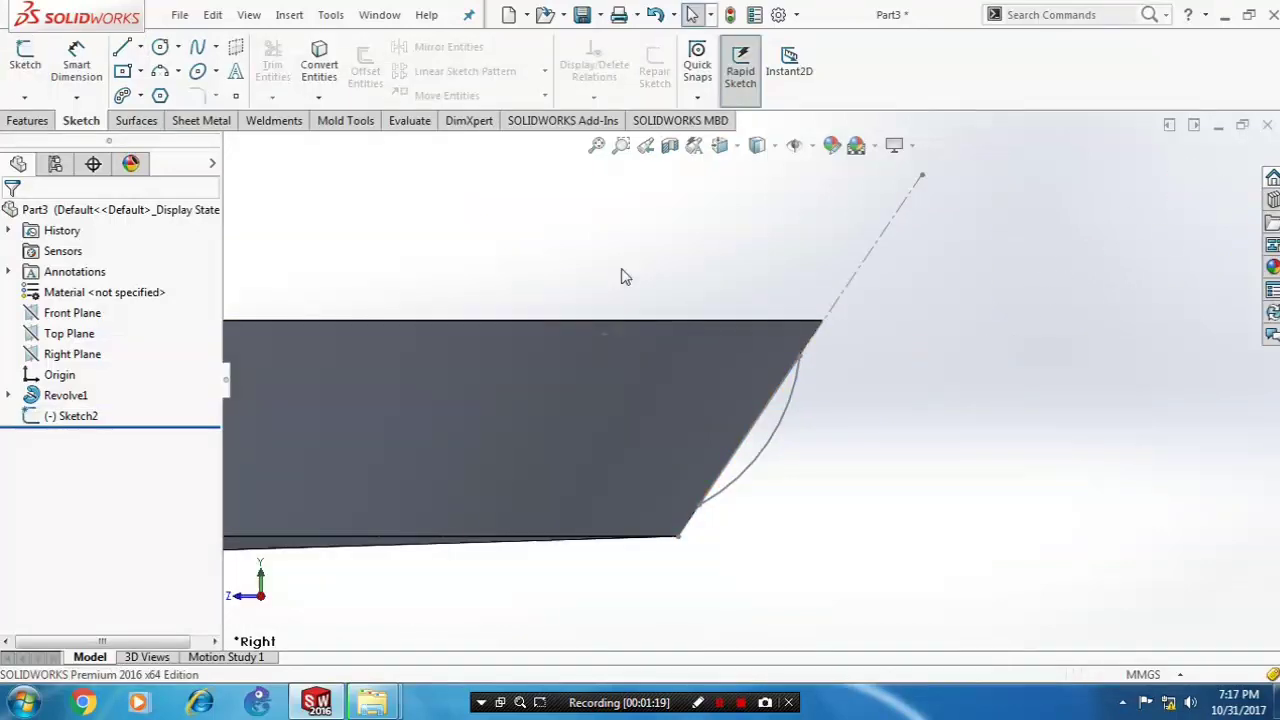
Revolve-cut Sketch2 360° about Line1@Sketch2 to carve a lens-shaped slot in the side.
{"action": "left_click", "coordinate": [44, 126]}
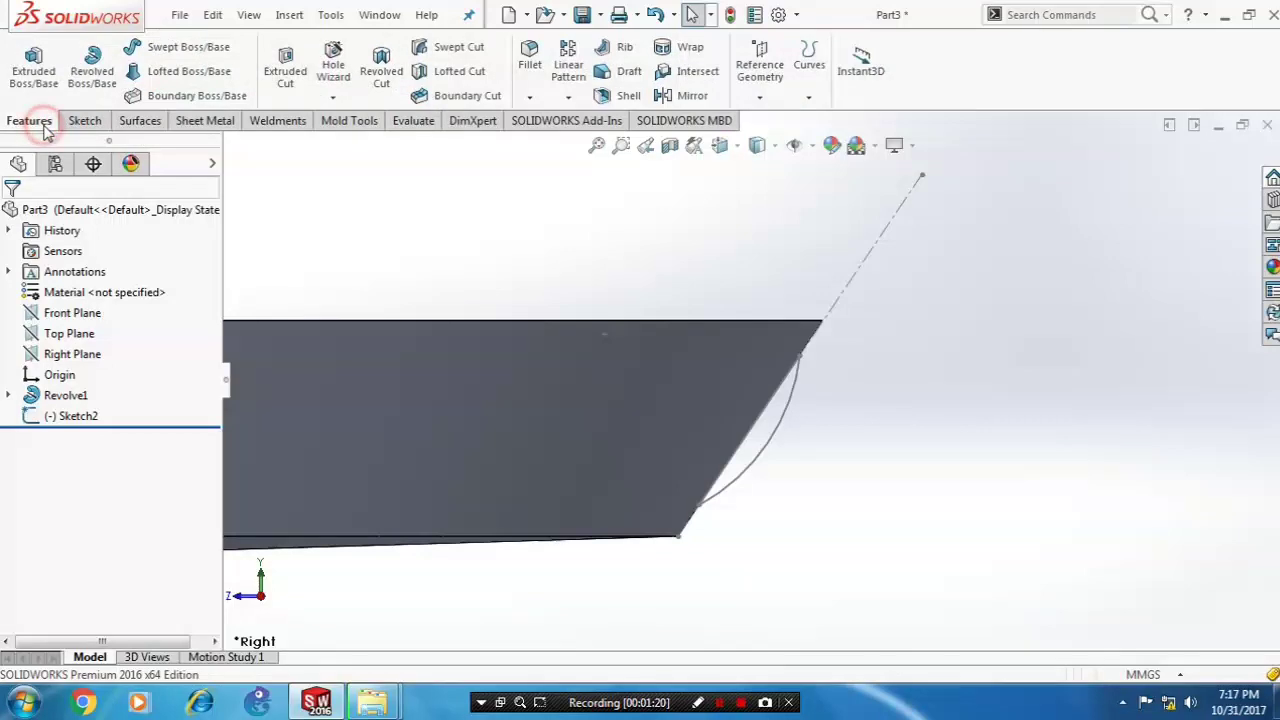
{"action": "left_click", "coordinate": [384, 80]}
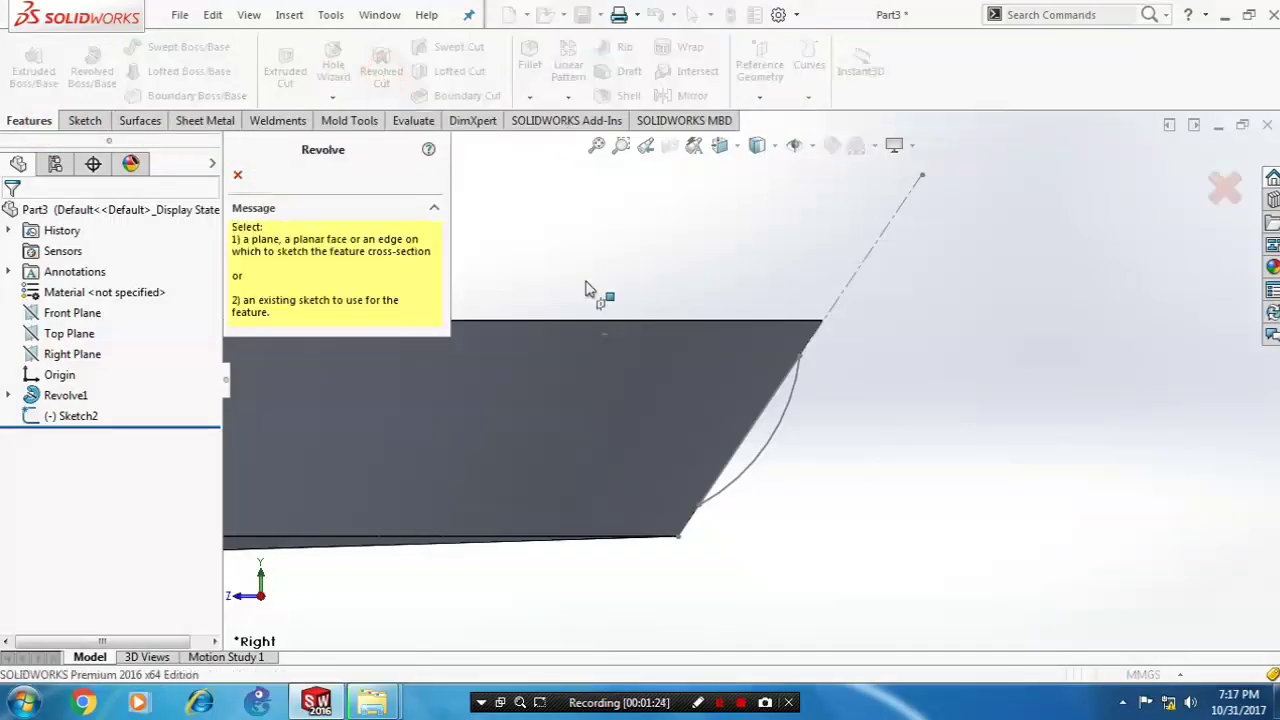
{"action": "left_click", "coordinate": [748, 444]}
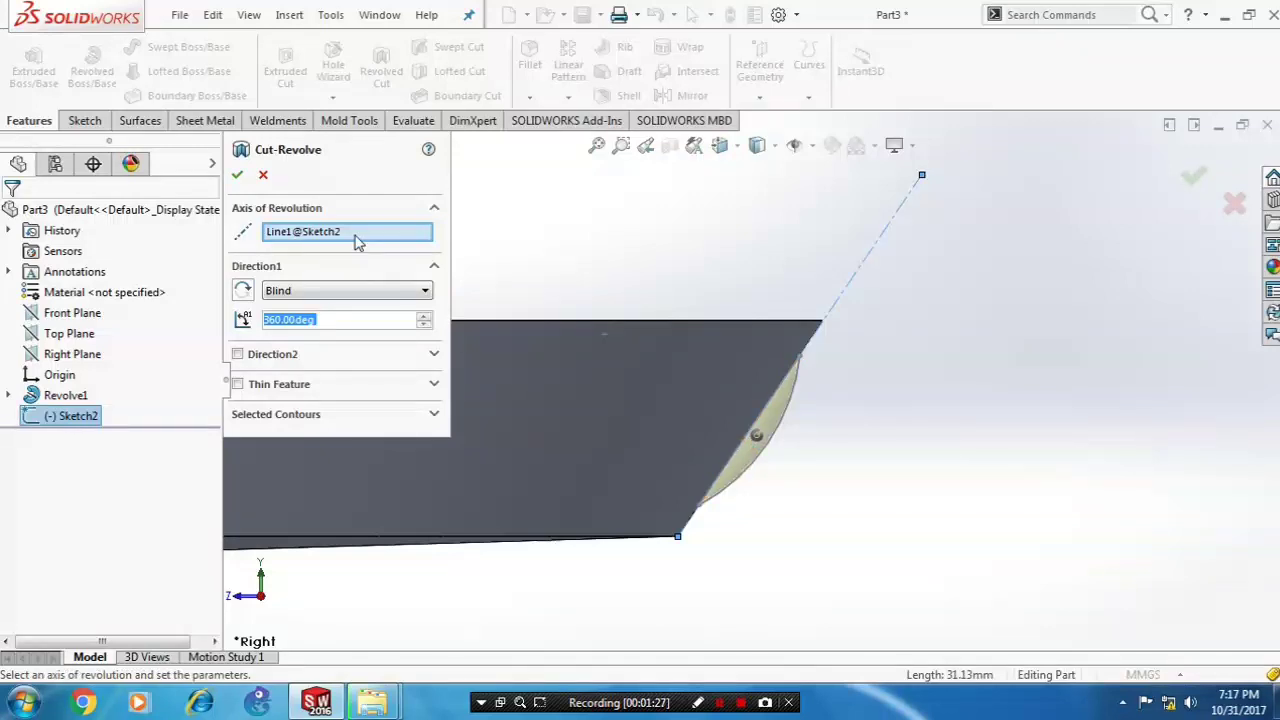
{"action": "left_click", "coordinate": [240, 177]}
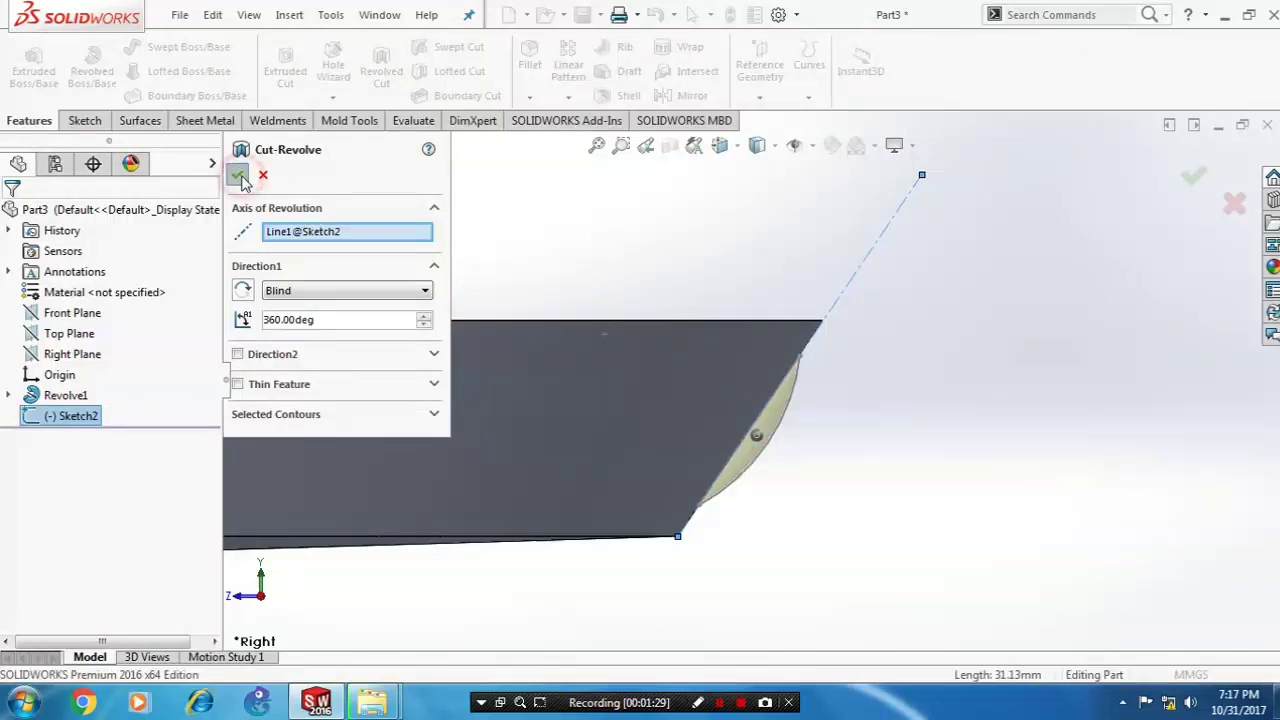
{"action": "middle_click_drag", "start_coordinate": [457, 280], "coordinate": [591, 354]}
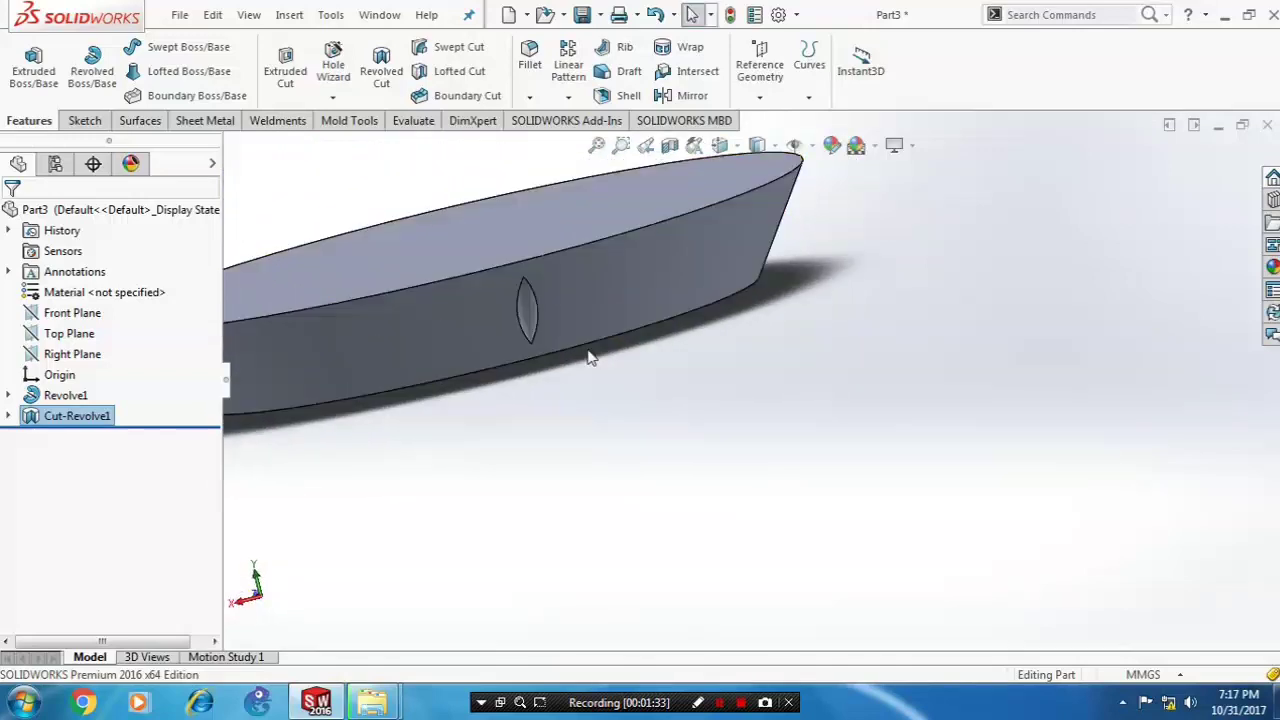
{"action": "scroll", "coordinate": [477, 203], "scroll_direction": "down", "scroll_amount": 3}
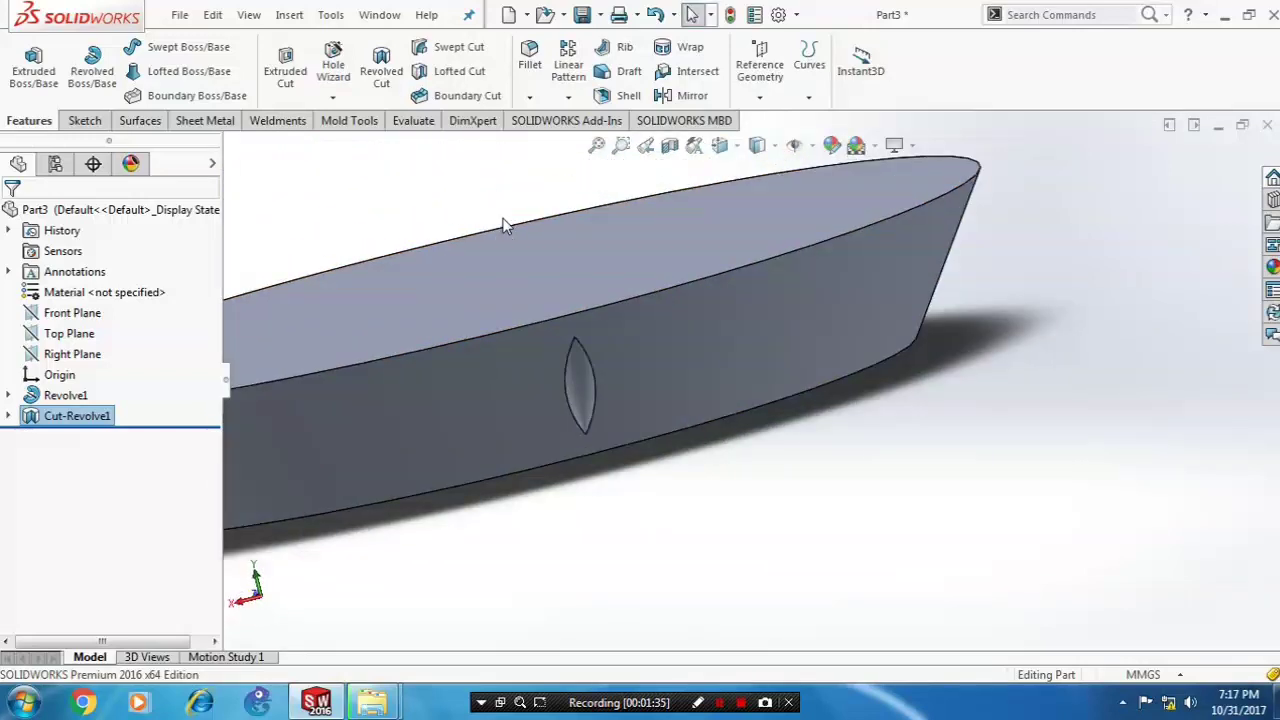
Circular-pattern the slot 25 times, equally spaced over 360° around the top rim edge.
{"action": "left_click", "coordinate": [568, 97]}
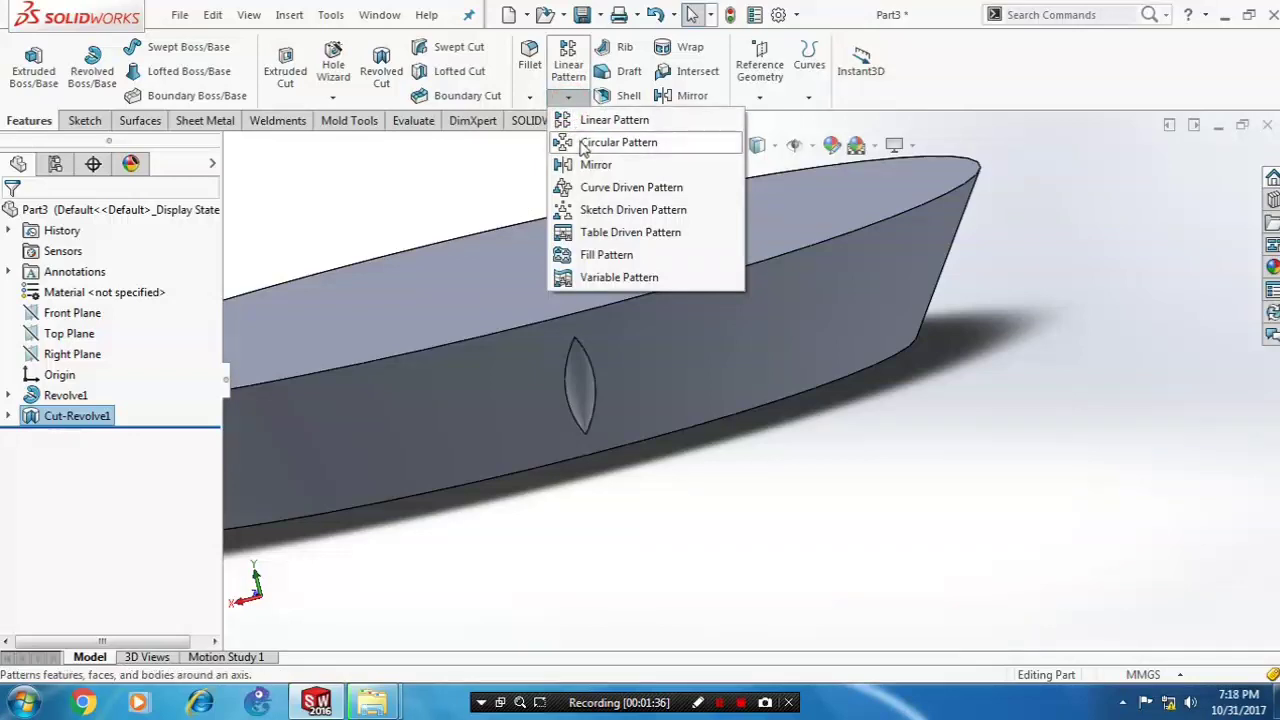
{"action": "left_click", "coordinate": [580, 220]}
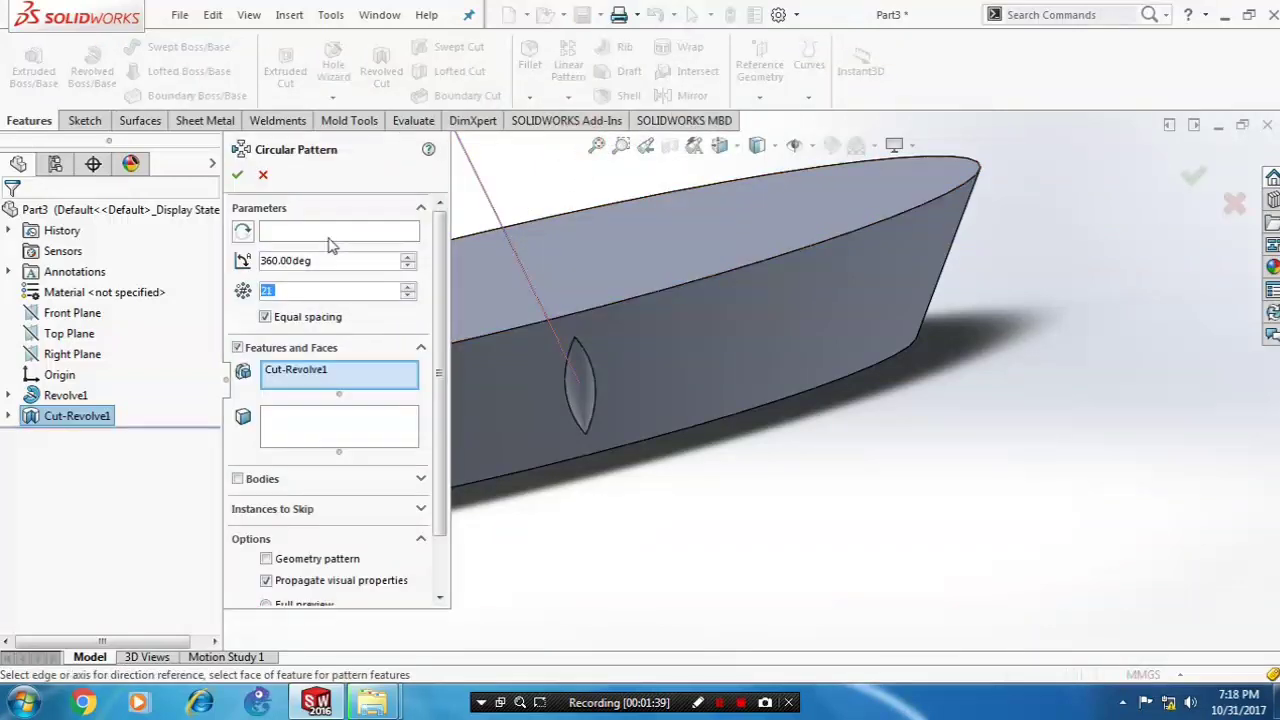
{"action": "left_click", "coordinate": [330, 234]}
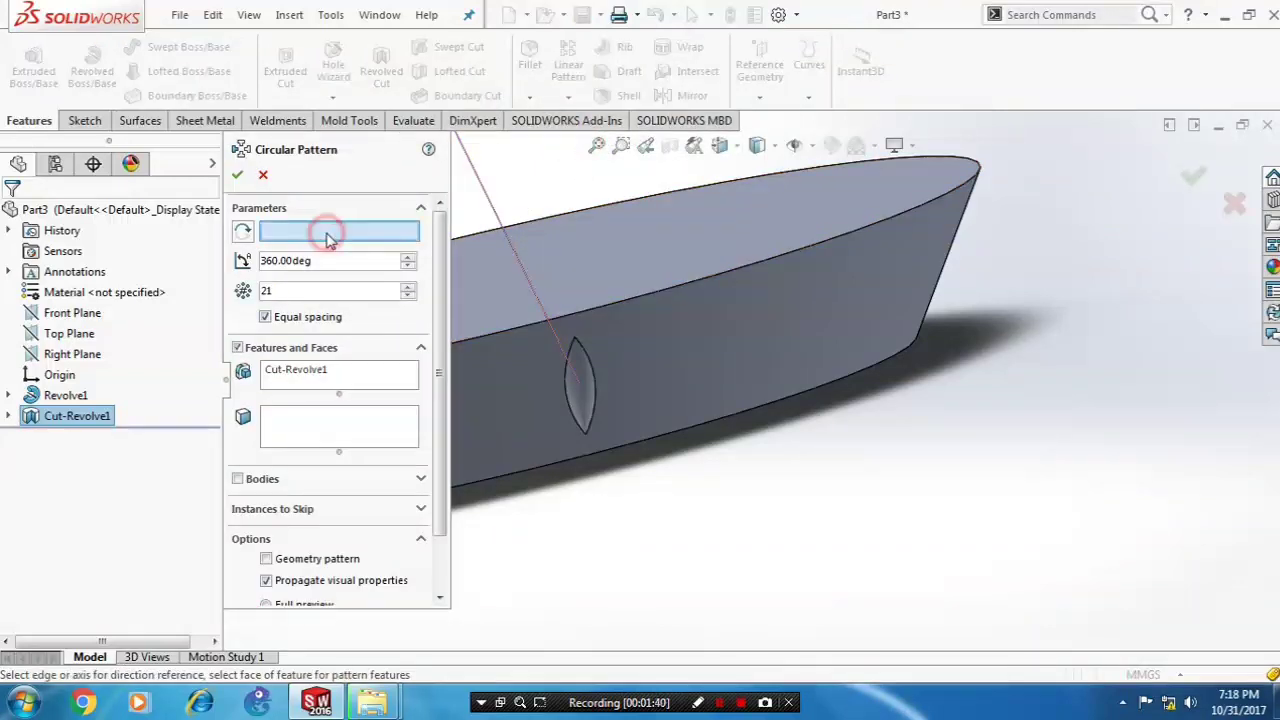
{"action": "left_click", "coordinate": [663, 291]}
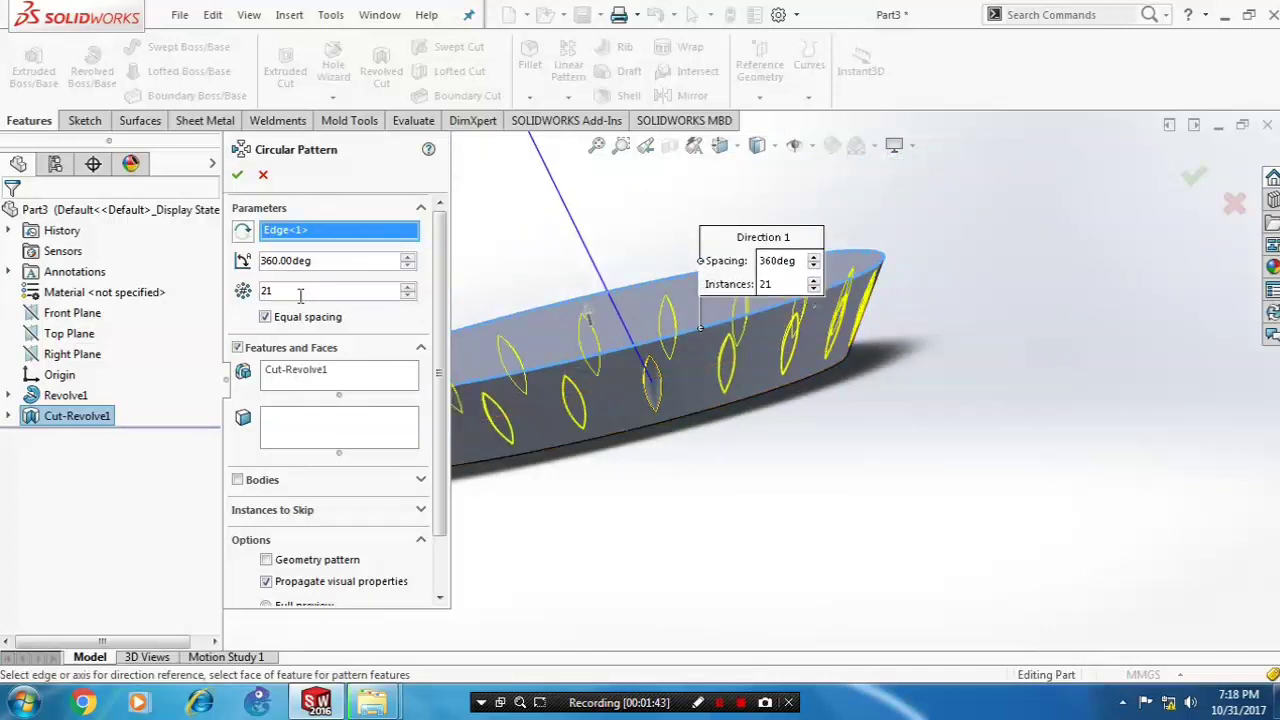
{"action": "left_click_drag", "start_coordinate": [277, 291], "coordinate": [263, 291]}
{"action": "type", "text": "25"}
{"action": "key", "text": "Return"}
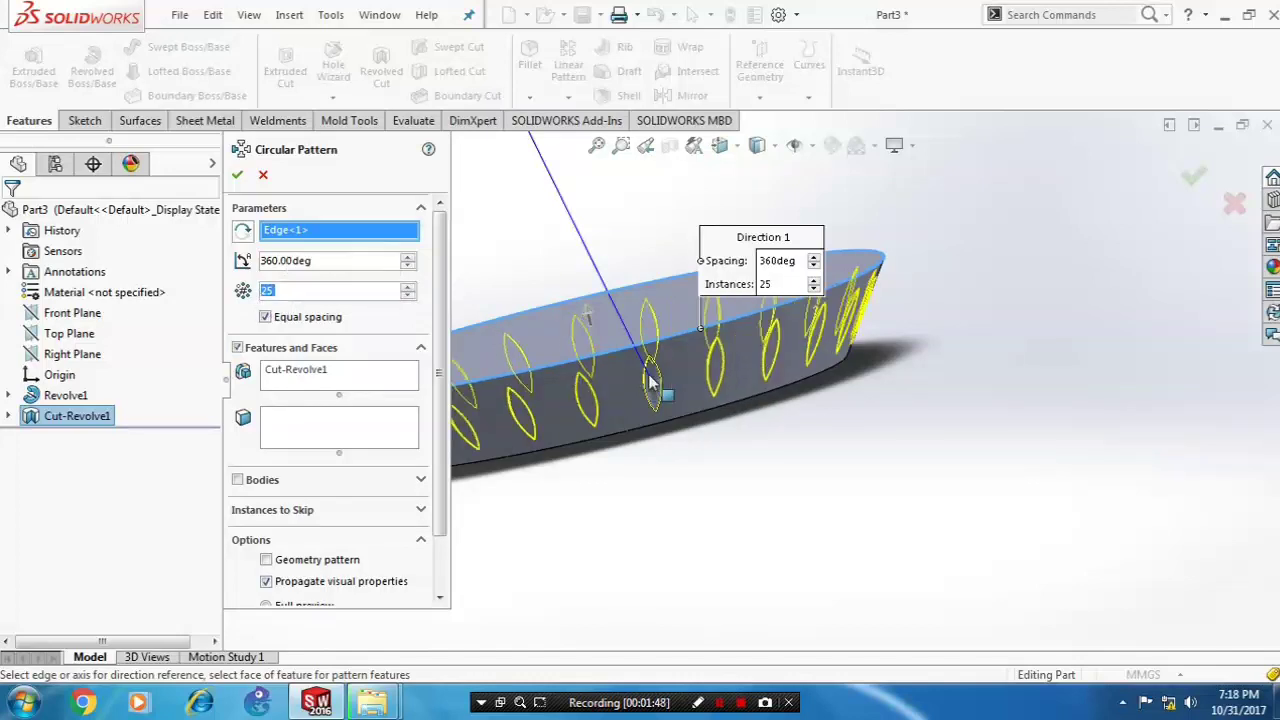
{"action": "scroll", "coordinate": [645, 400], "scroll_direction": "up", "scroll_amount": 5}
{"action": "middle_click_drag", "start_coordinate": [615, 418], "coordinate": [766, 346]}
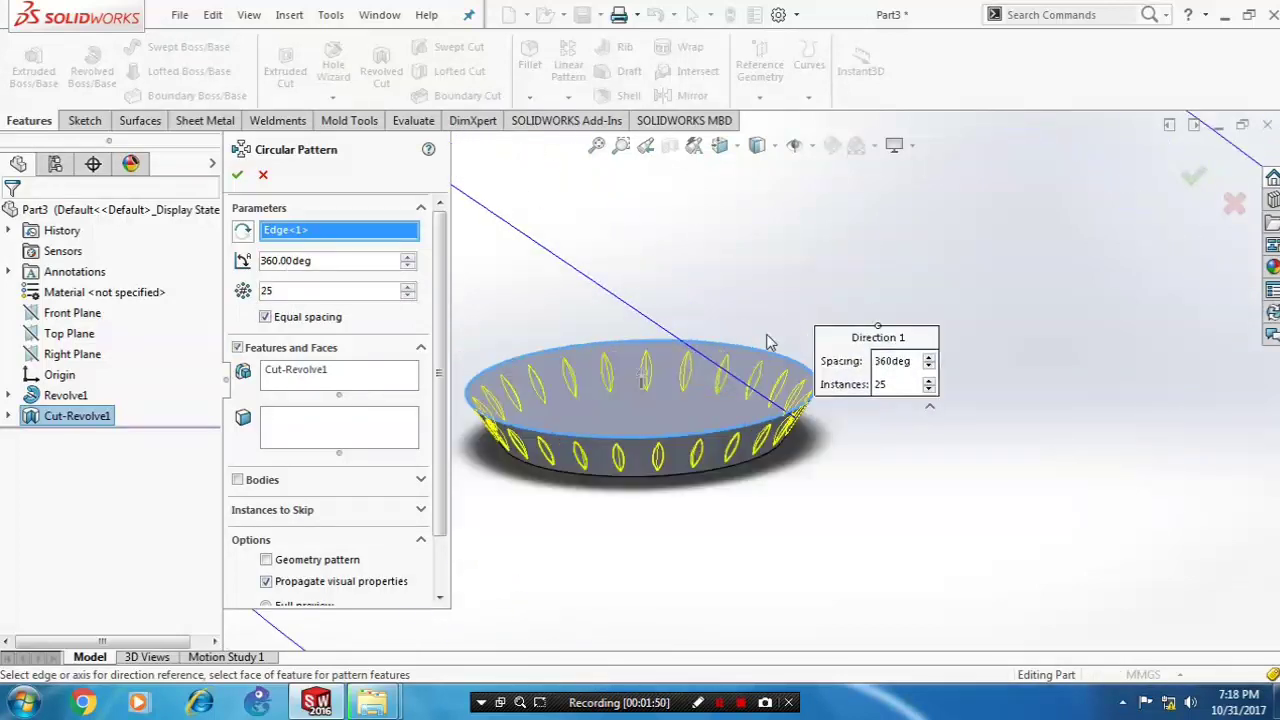
{"action": "scroll", "coordinate": [678, 395], "scroll_direction": "up", "scroll_amount": 3}
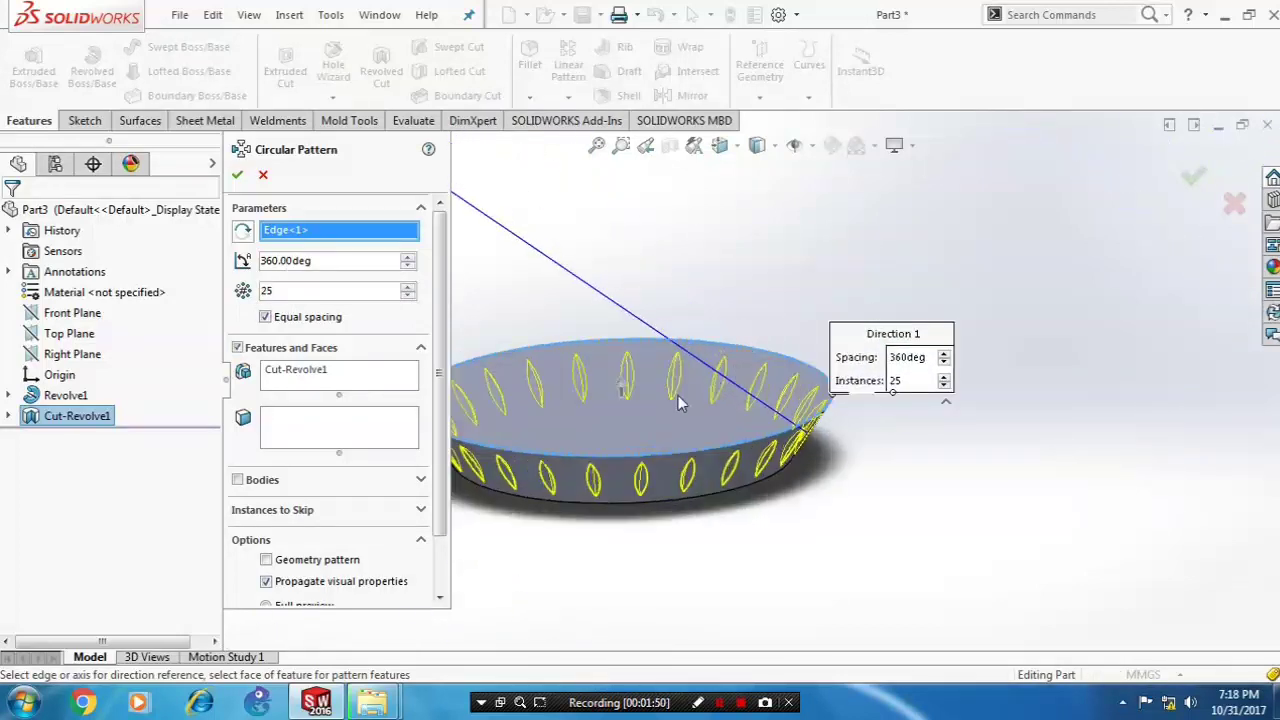
{"action": "left_click", "coordinate": [243, 178]}
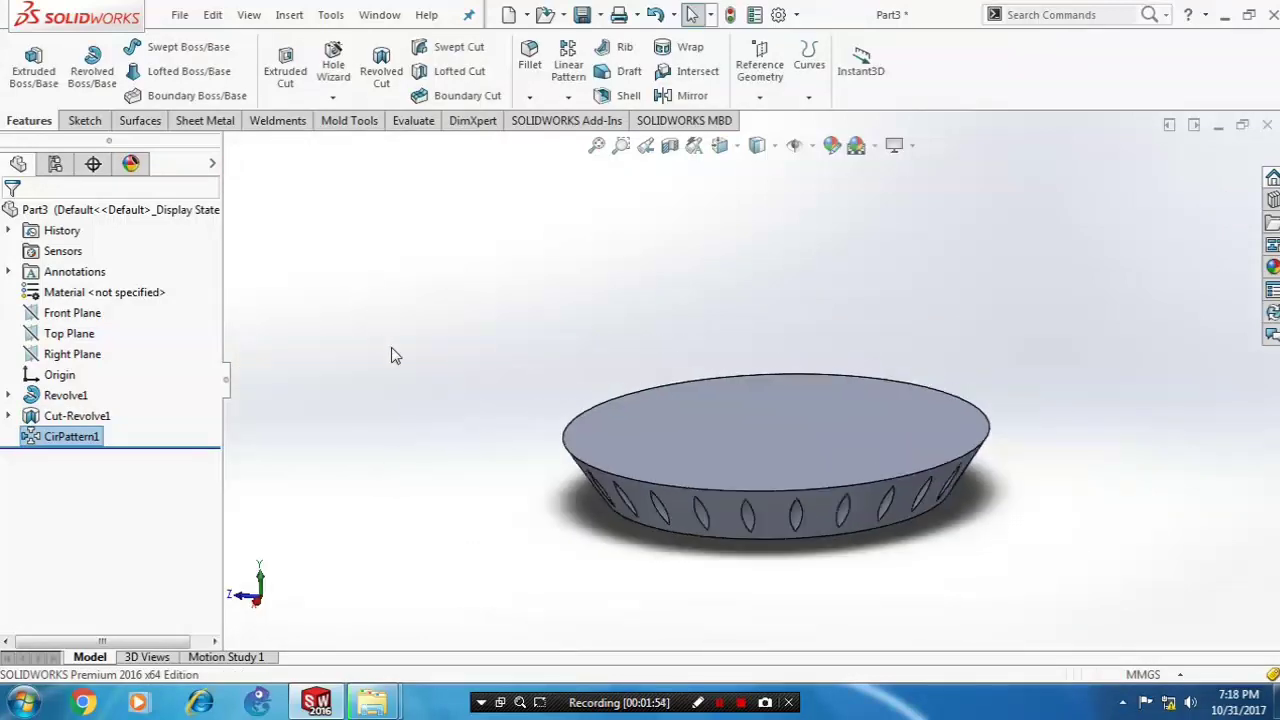
Shell the saucer to a 5 mm wall, removing its top face.
{"action": "scroll", "coordinate": [820, 580], "scroll_direction": "down", "scroll_amount": 1}
{"action": "scroll", "coordinate": [926, 501], "scroll_direction": "down", "scroll_amount": 1}
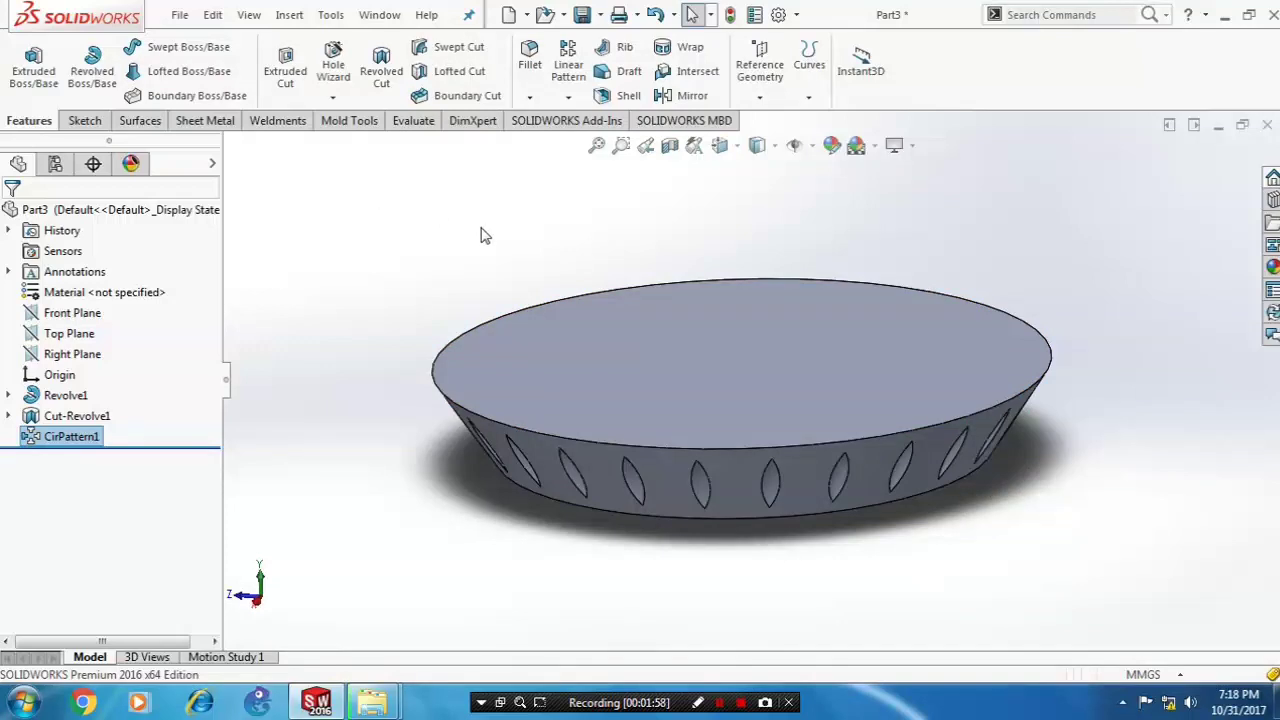
{"action": "left_click", "coordinate": [617, 95]}
{"action": "left_click", "coordinate": [672, 366]}
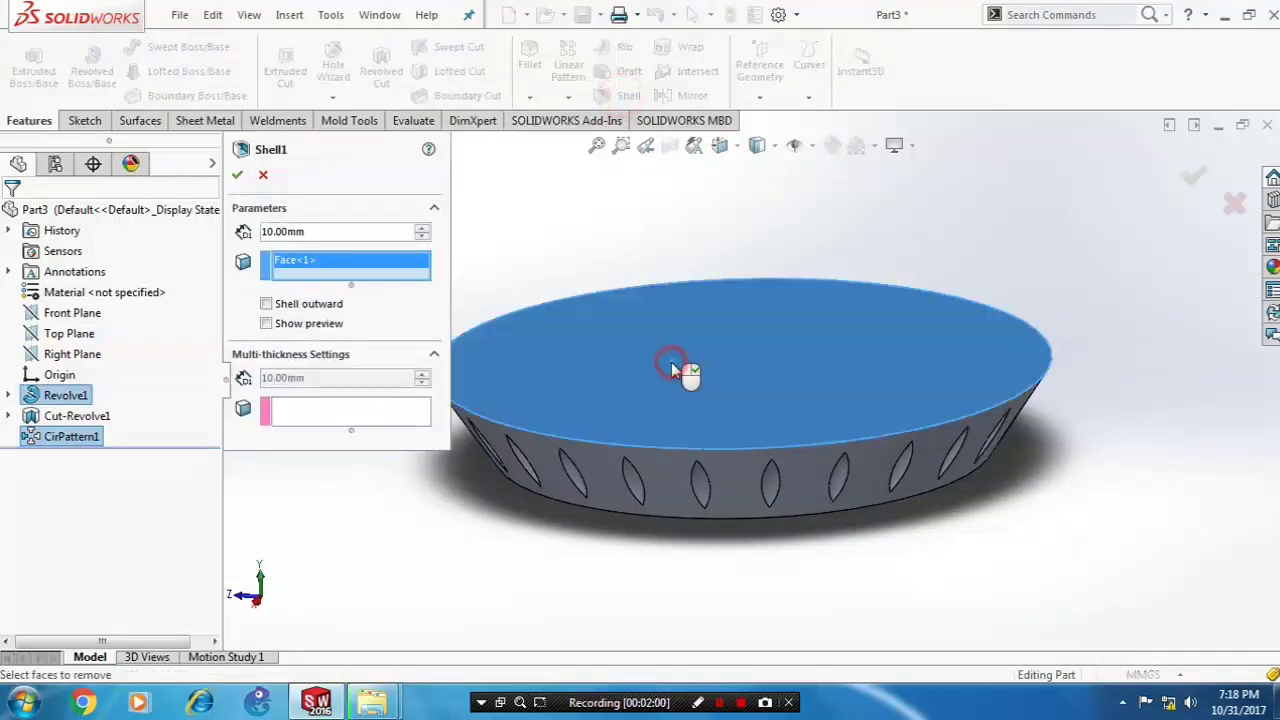
{"action": "double_click", "coordinate": [308, 232]}
{"action": "type", "text": "5"}
{"action": "key", "text": "Return"}
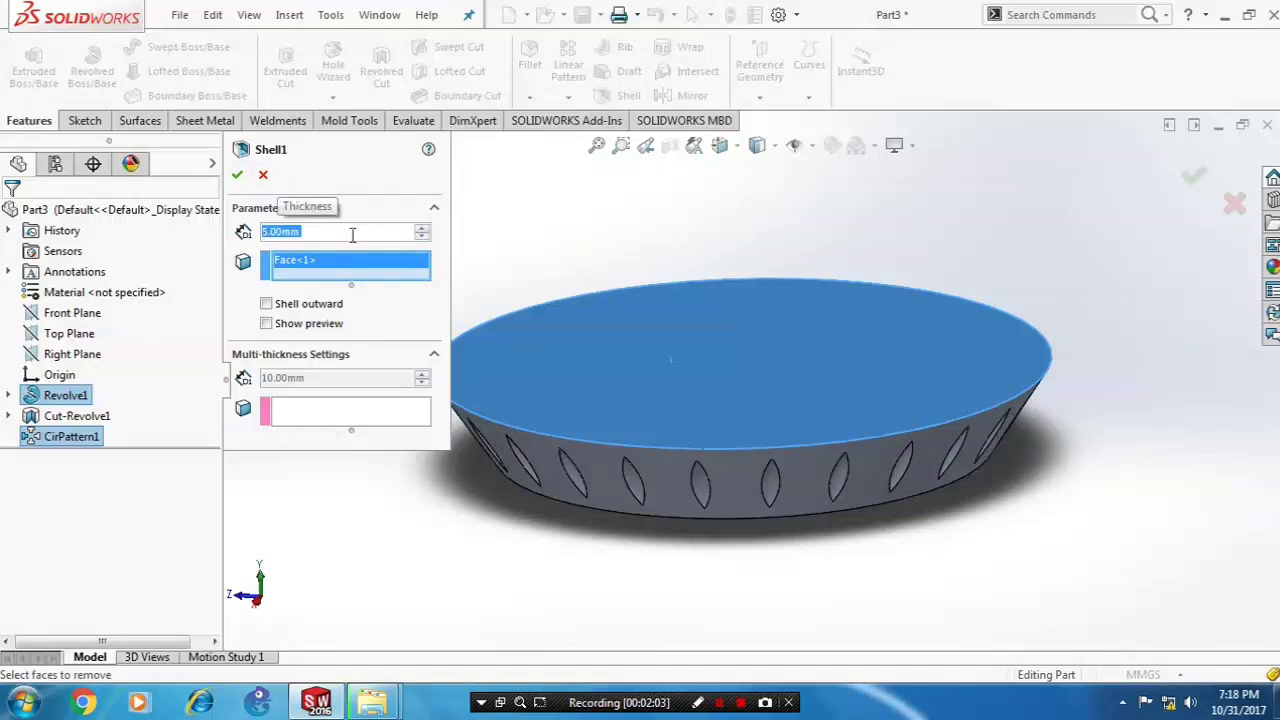
{"action": "left_click", "coordinate": [244, 178]}
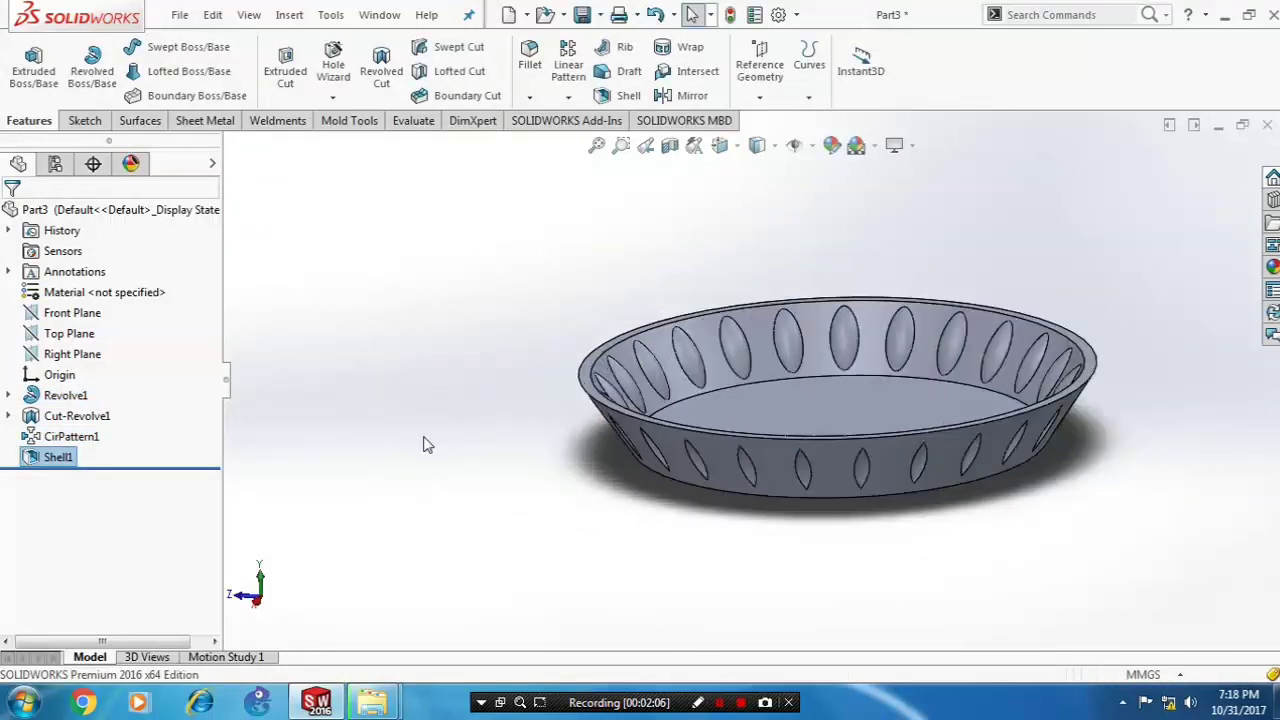
{"action": "middle_click_drag", "start_coordinate": [423, 443], "coordinate": [1058, 407]}
{"action": "scroll", "coordinate": [1135, 386], "scroll_direction": "down", "scroll_amount": 3}
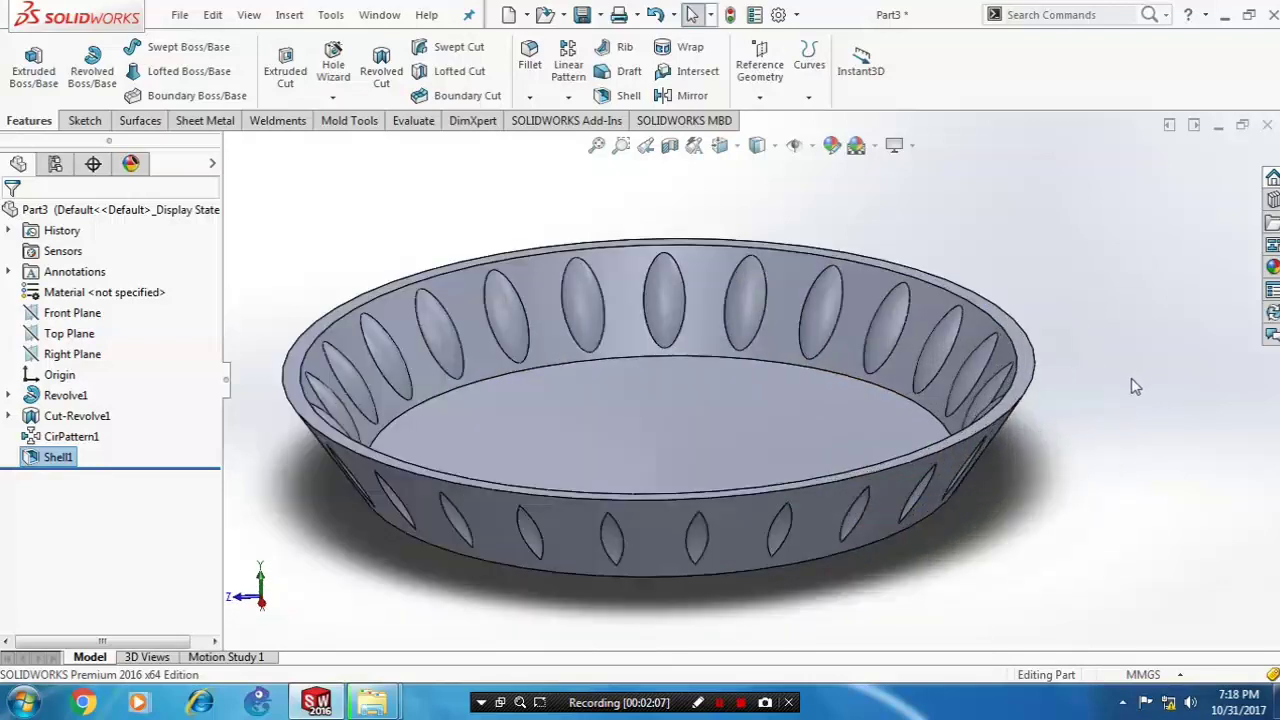
Fillet the dish's top rim edge with a 3 mm radius.
{"action": "left_click", "coordinate": [530, 97]}
{"action": "left_click", "coordinate": [548, 118]}
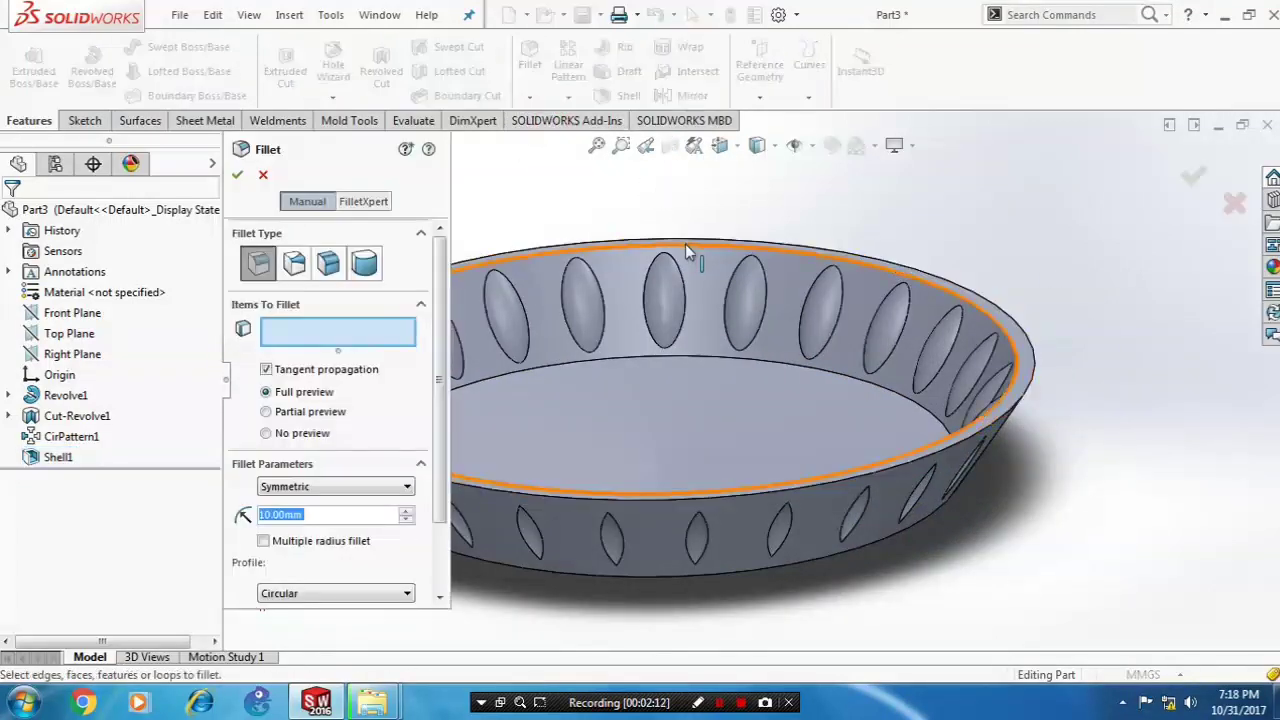
{"action": "left_click", "coordinate": [689, 242]}
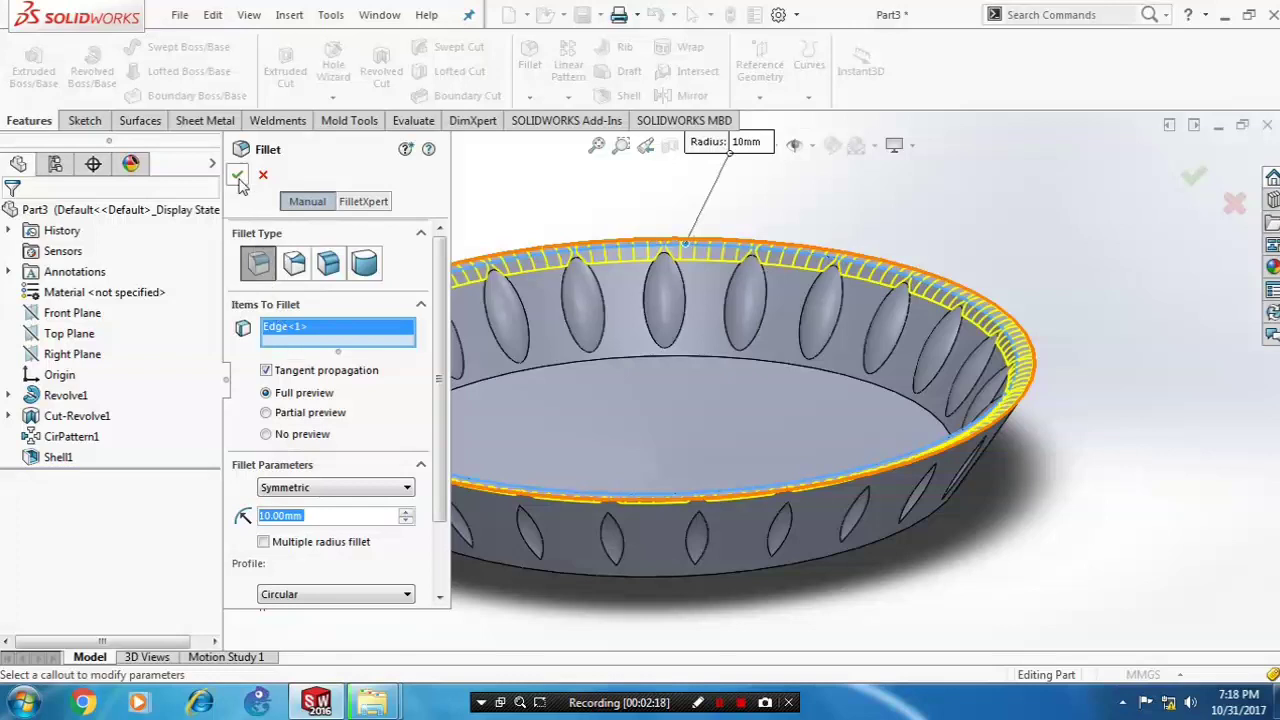
{"action": "left_click", "coordinate": [324, 512]}
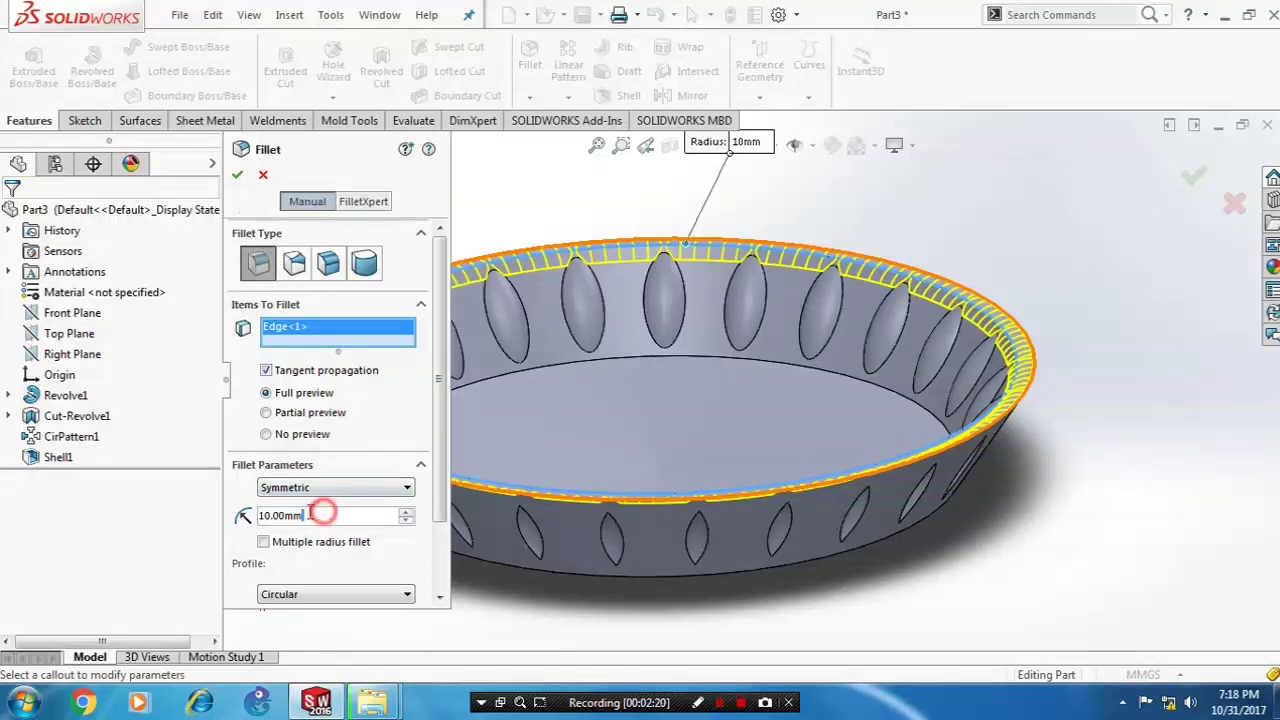
{"action": "type", "text": "3"}
{"action": "key", "text": "Return"}
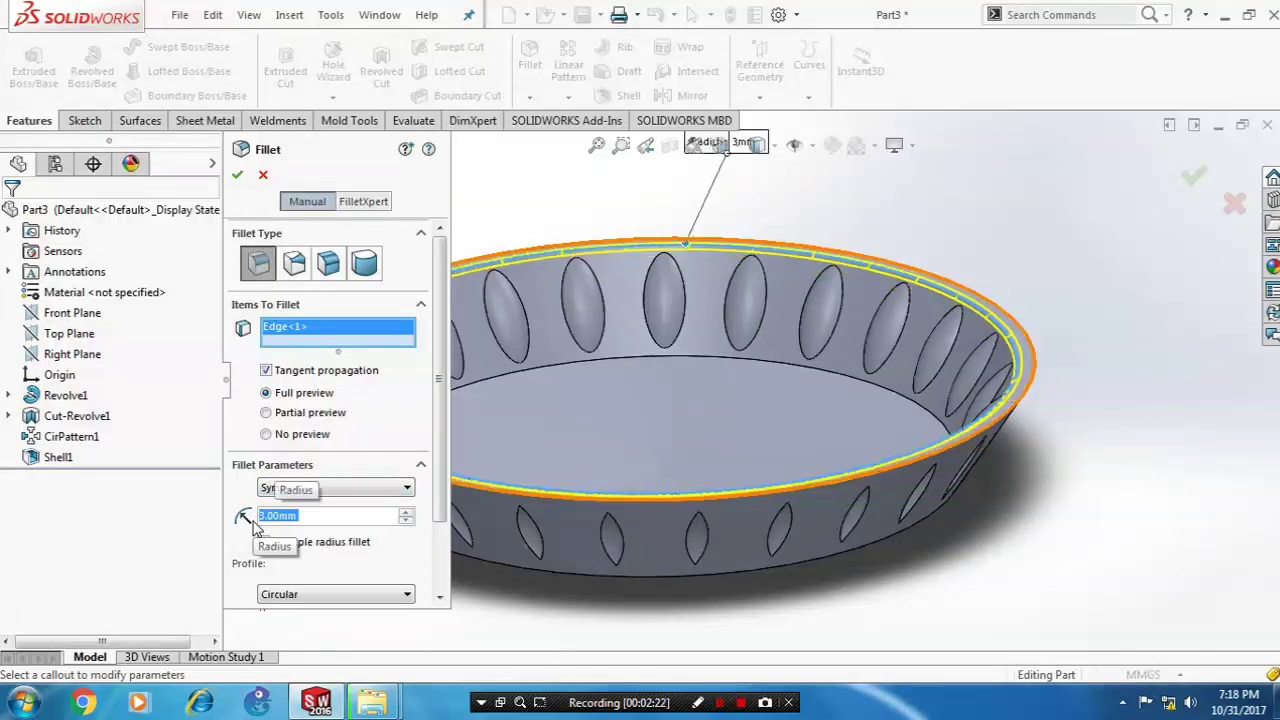
{"action": "left_click", "coordinate": [239, 176]}
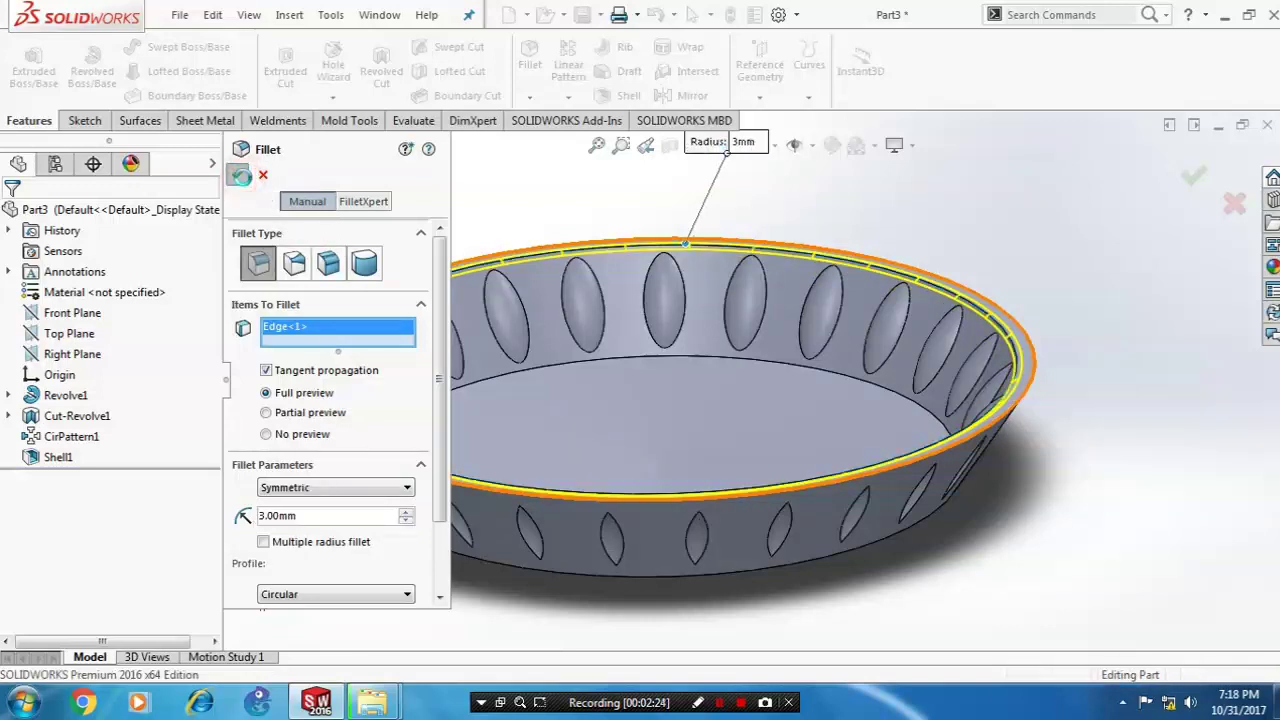
{"action": "scroll", "coordinate": [343, 200], "scroll_direction": "up", "scroll_amount": 3}
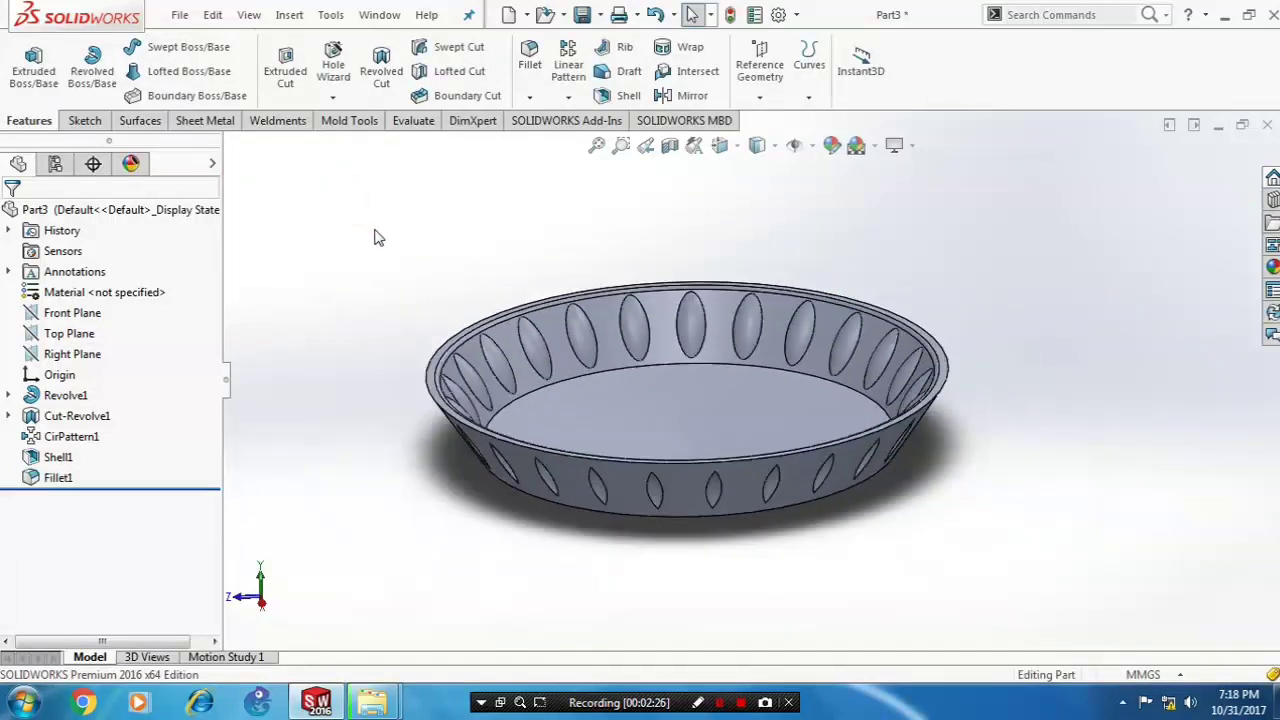
{"action": "middle_click_drag", "start_coordinate": [374, 237], "coordinate": [380, 334]}
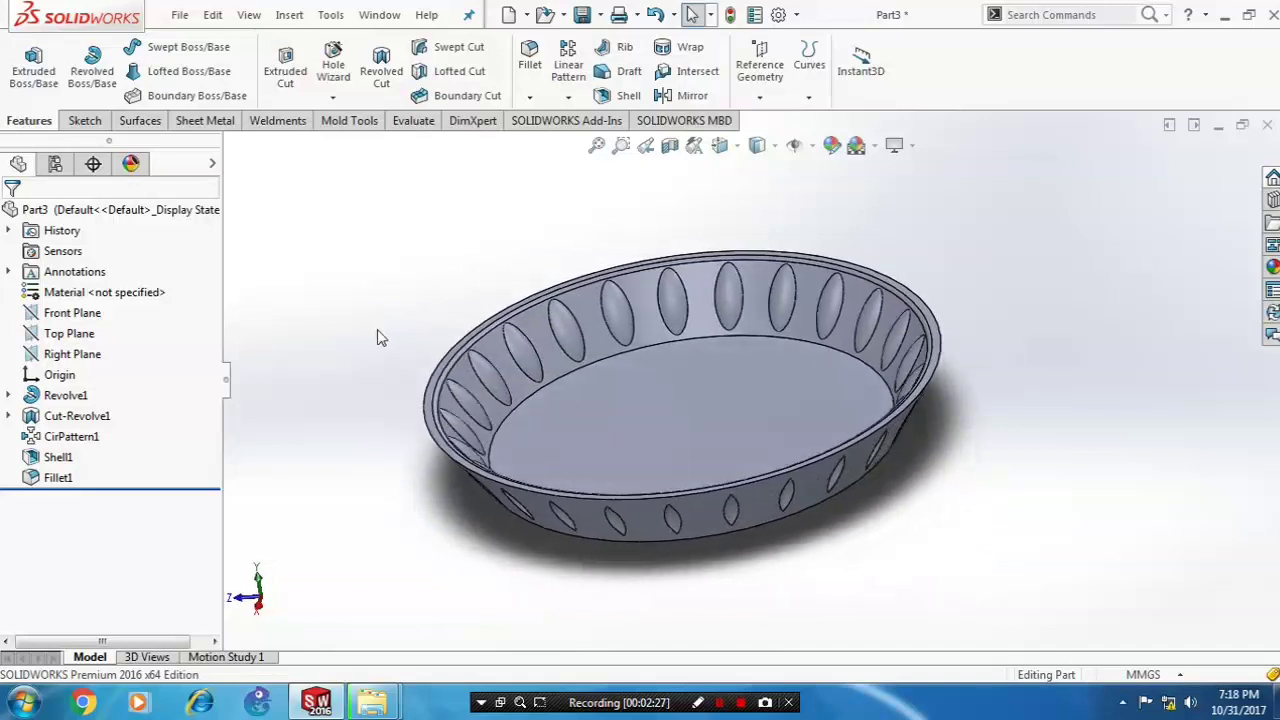
{"action": "scroll", "coordinate": [390, 332], "scroll_direction": "down", "scroll_amount": 2}
{"action": "scroll", "coordinate": [392, 332], "scroll_direction": "up", "scroll_amount": 1}
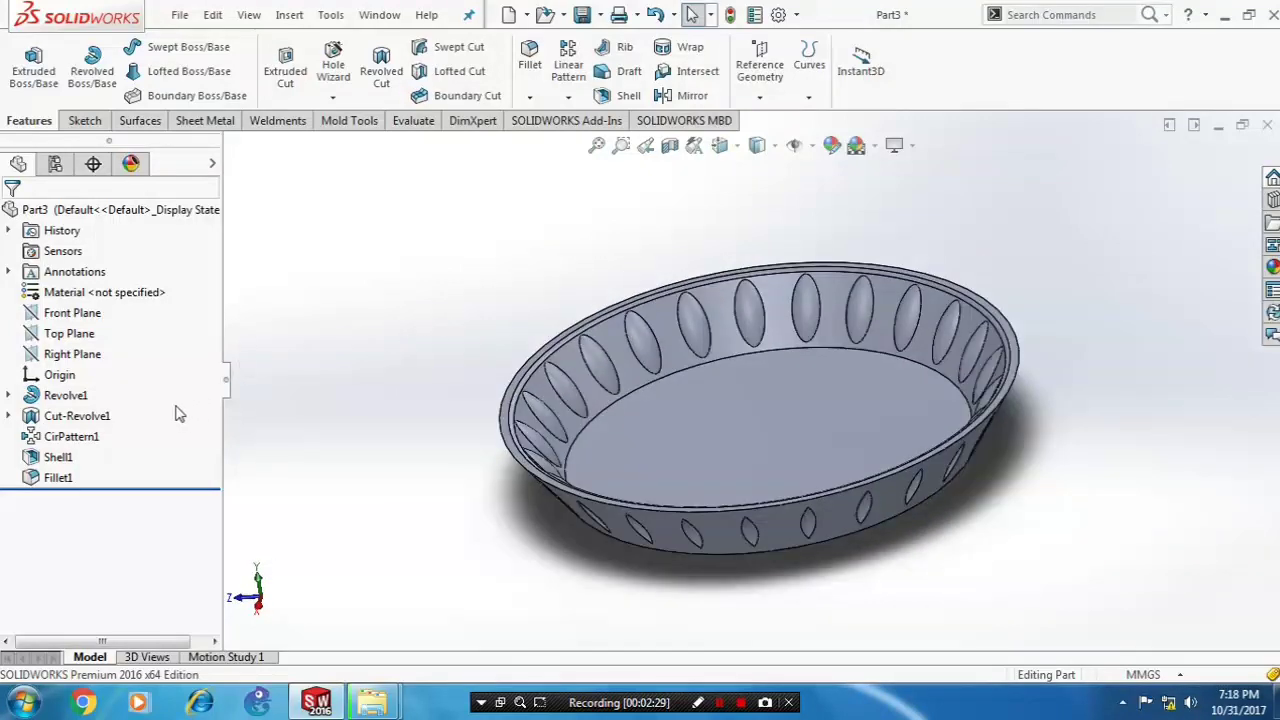
{"action": "left_click", "coordinate": [80, 396]}
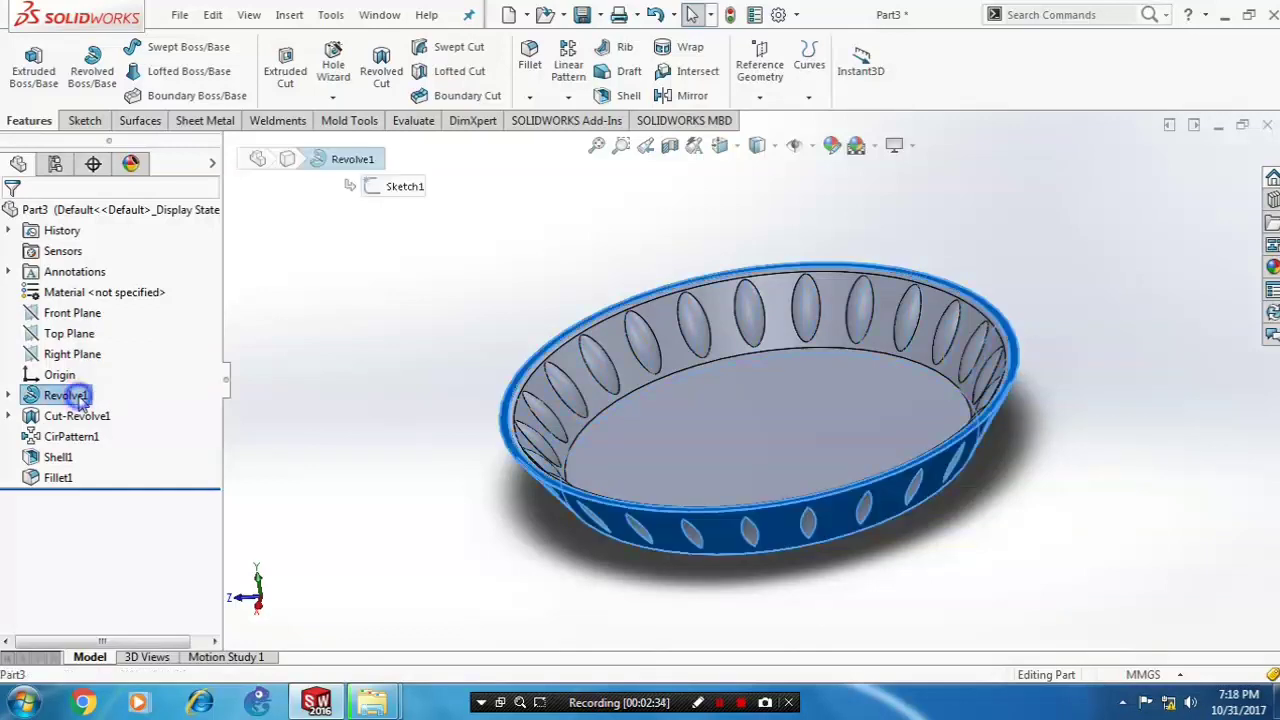
Apply a pink colour appearance to the Revolve1 body.
{"action": "right_click", "coordinate": [80, 396]}
{"action": "left_click", "coordinate": [180, 284]}
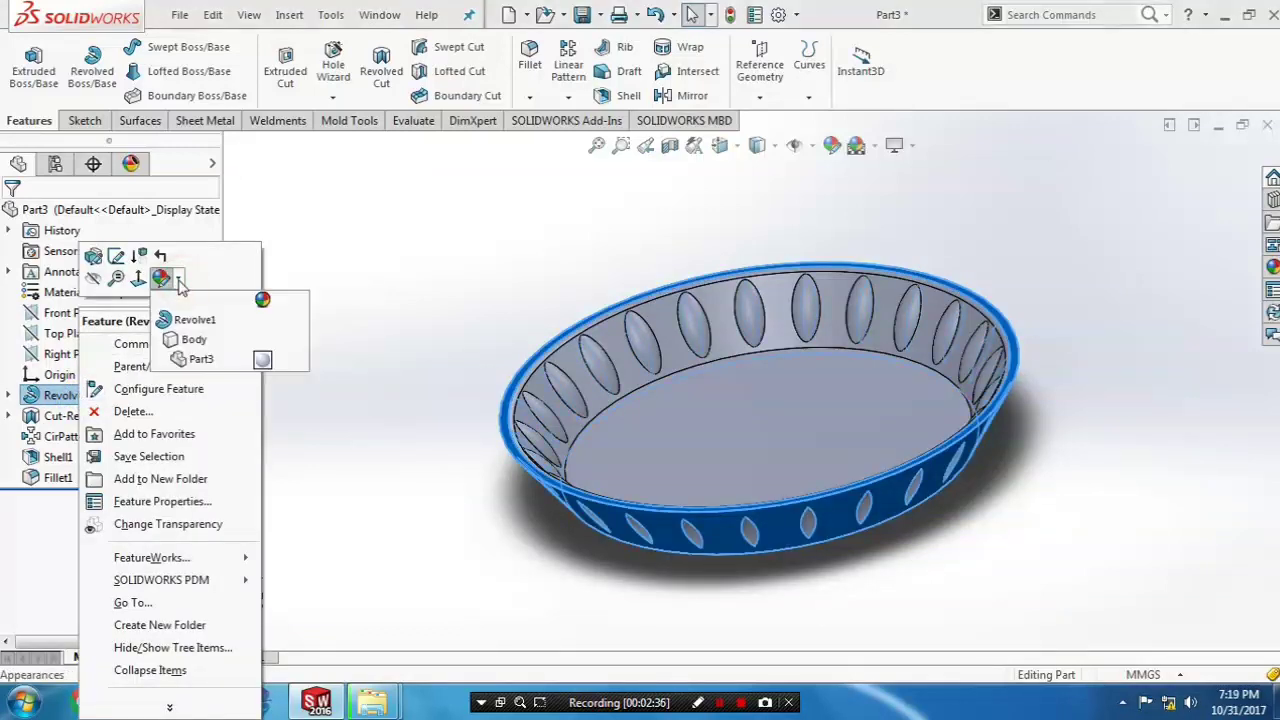
{"action": "left_click", "coordinate": [183, 318]}
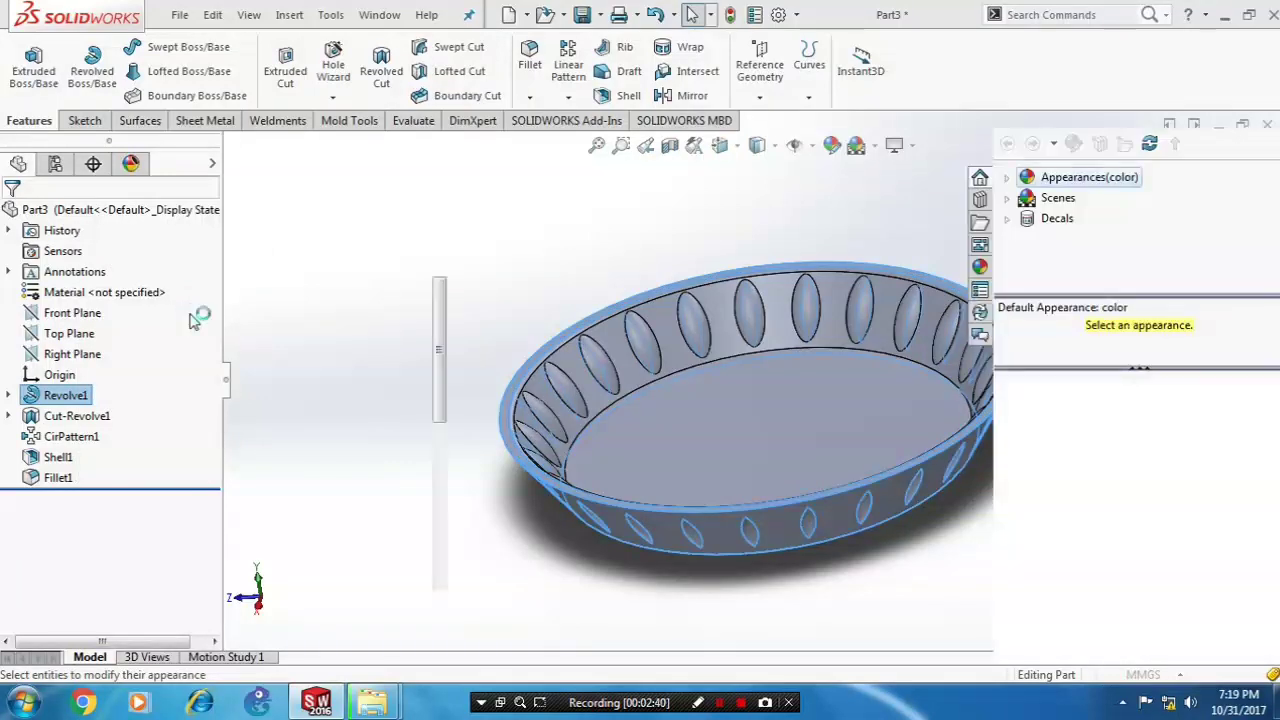
{"action": "left_click", "coordinate": [305, 560]}
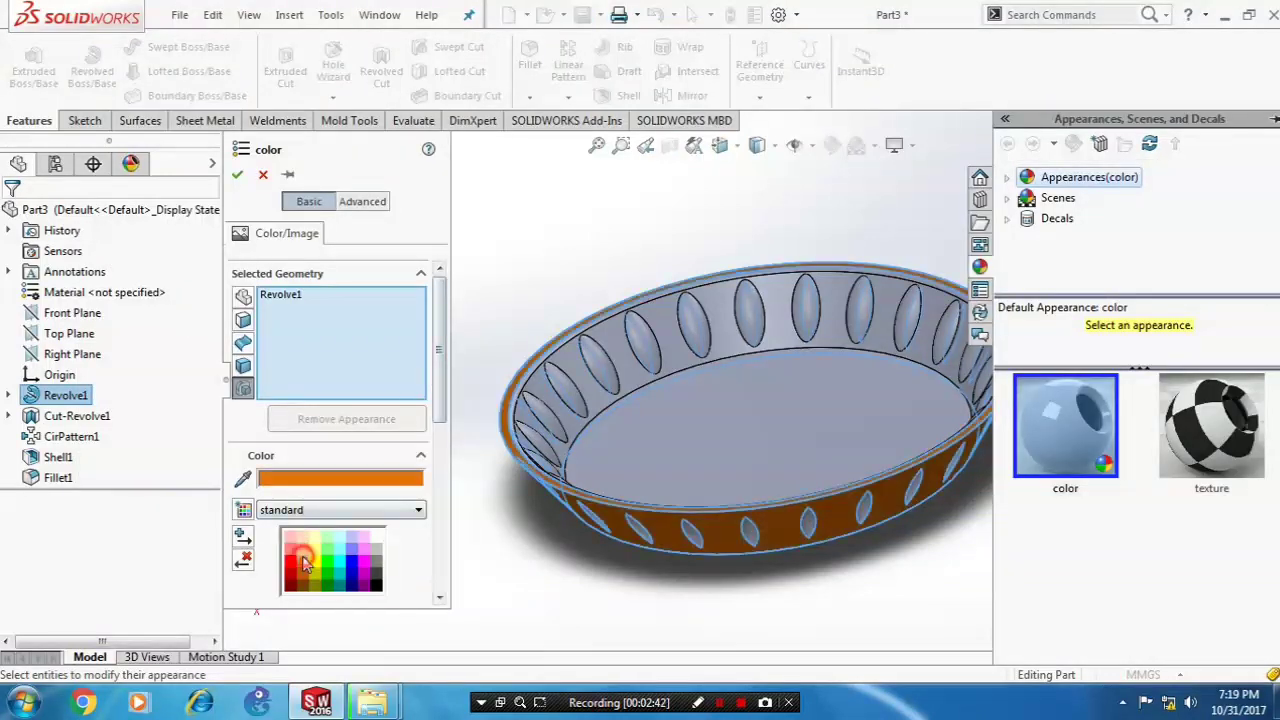
{"action": "scroll", "coordinate": [440, 365], "scroll_direction": "down", "scroll_amount": 2}
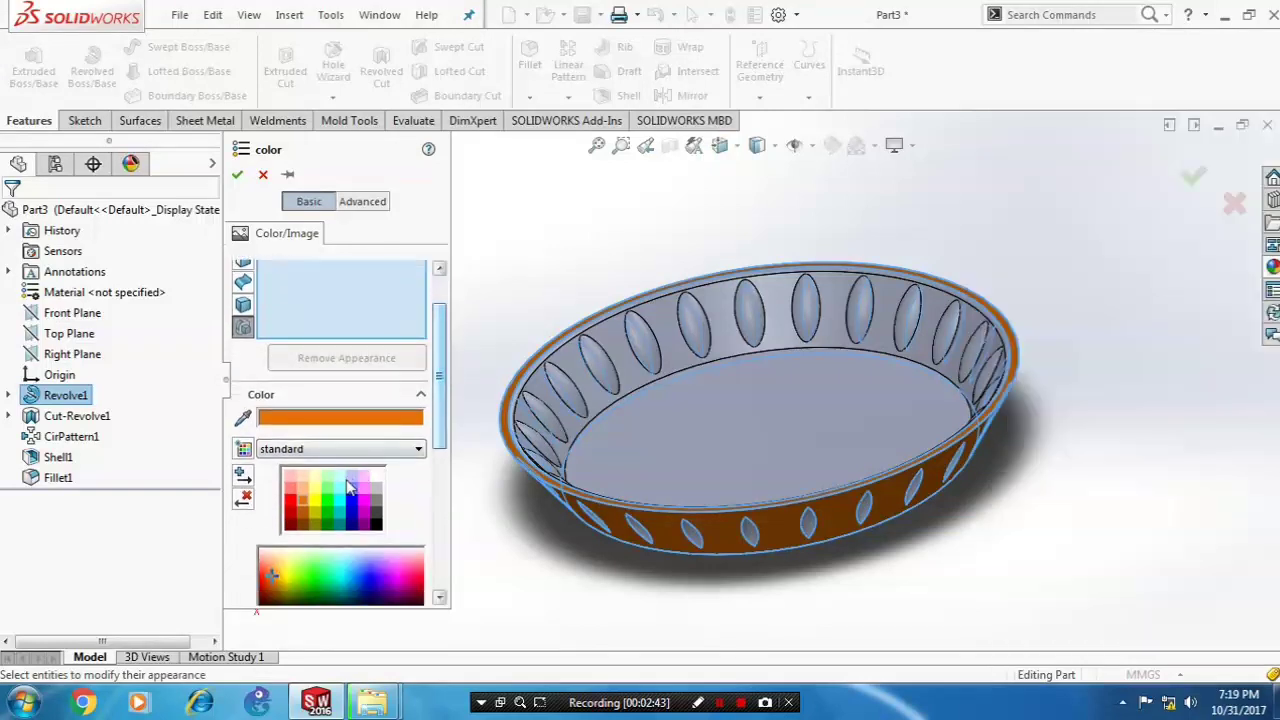
{"action": "left_click", "coordinate": [315, 500]}
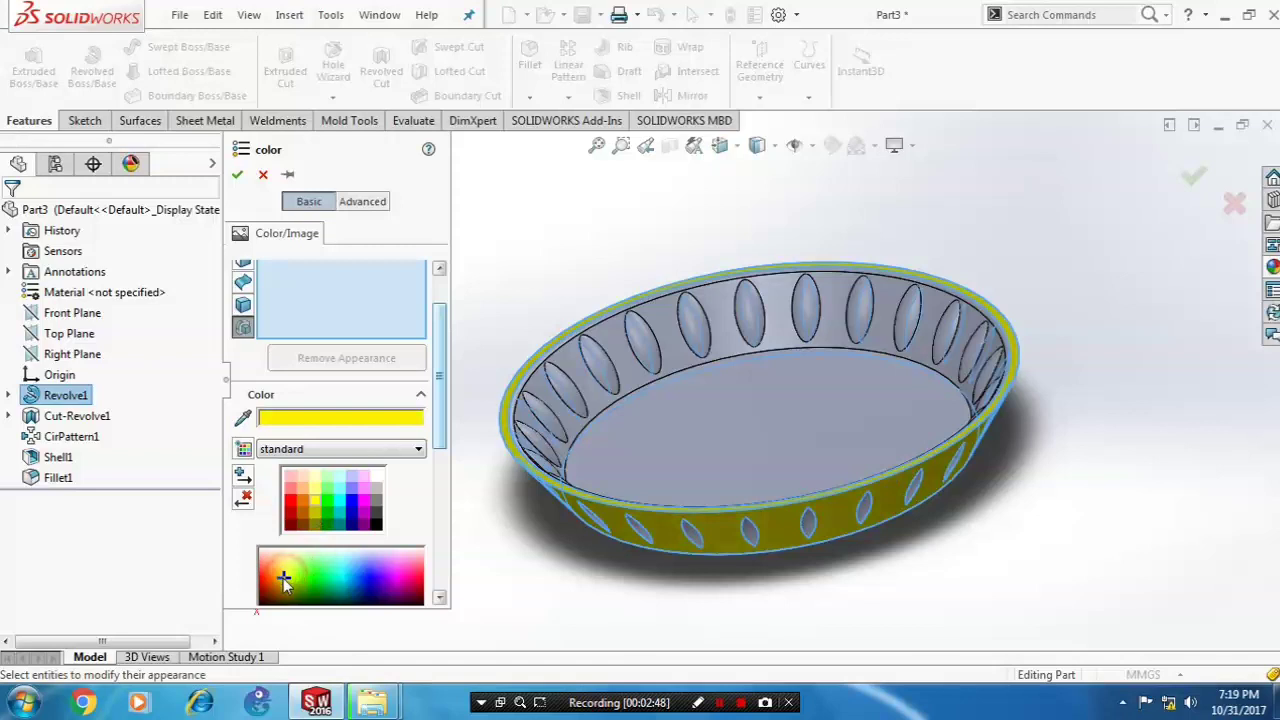
{"action": "left_click_drag", "start_coordinate": [280, 558], "coordinate": [418, 565]}
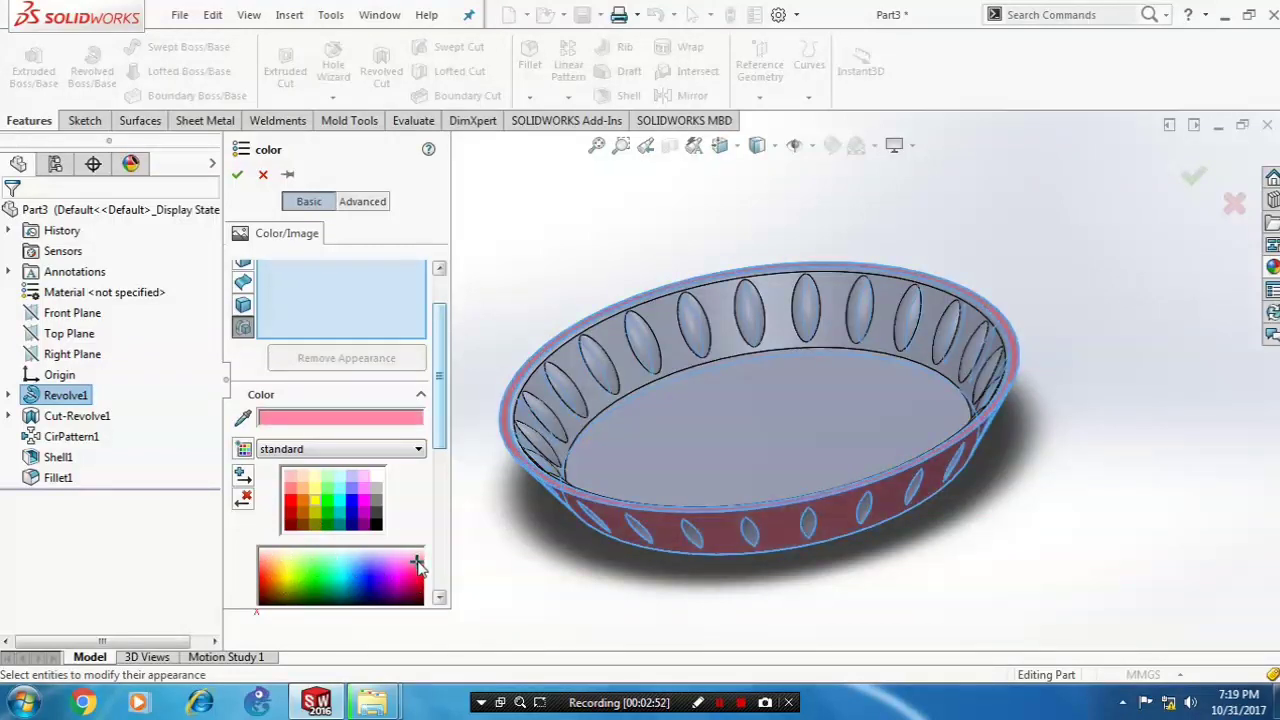
{"action": "left_click", "coordinate": [237, 174]}
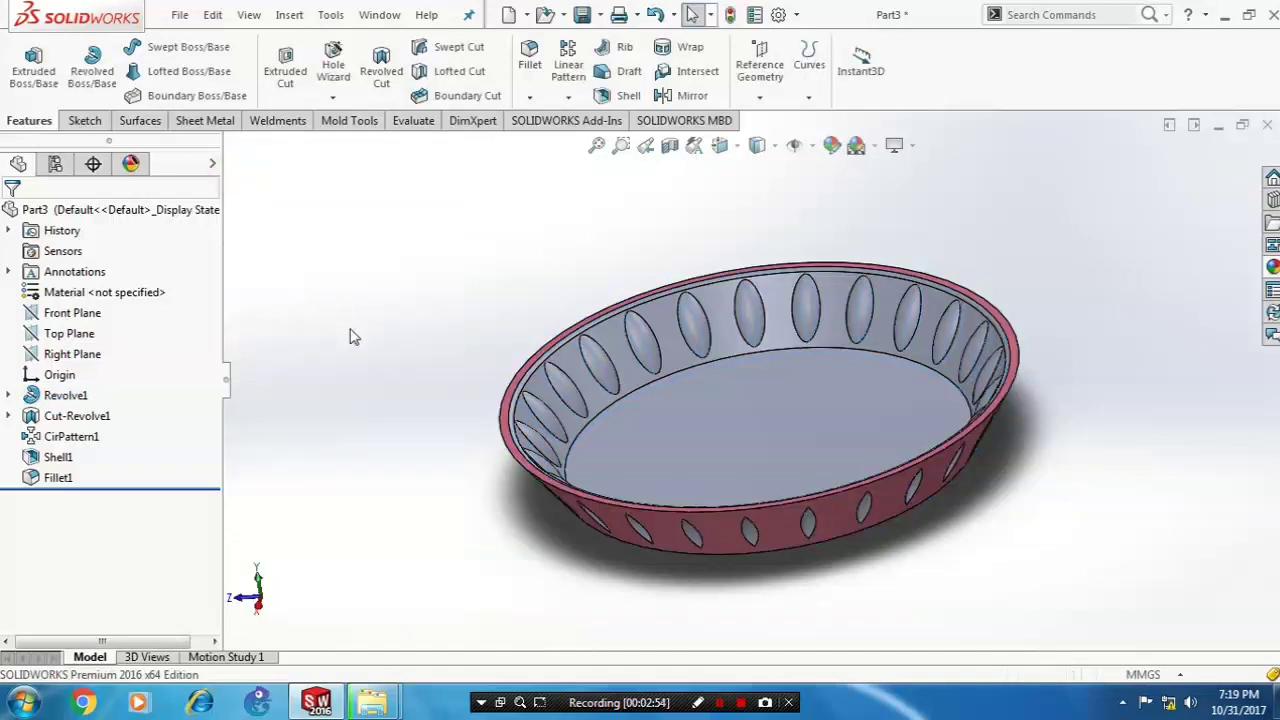
{"action": "middle_click_drag", "start_coordinate": [461, 352], "coordinate": [1014, 420]}
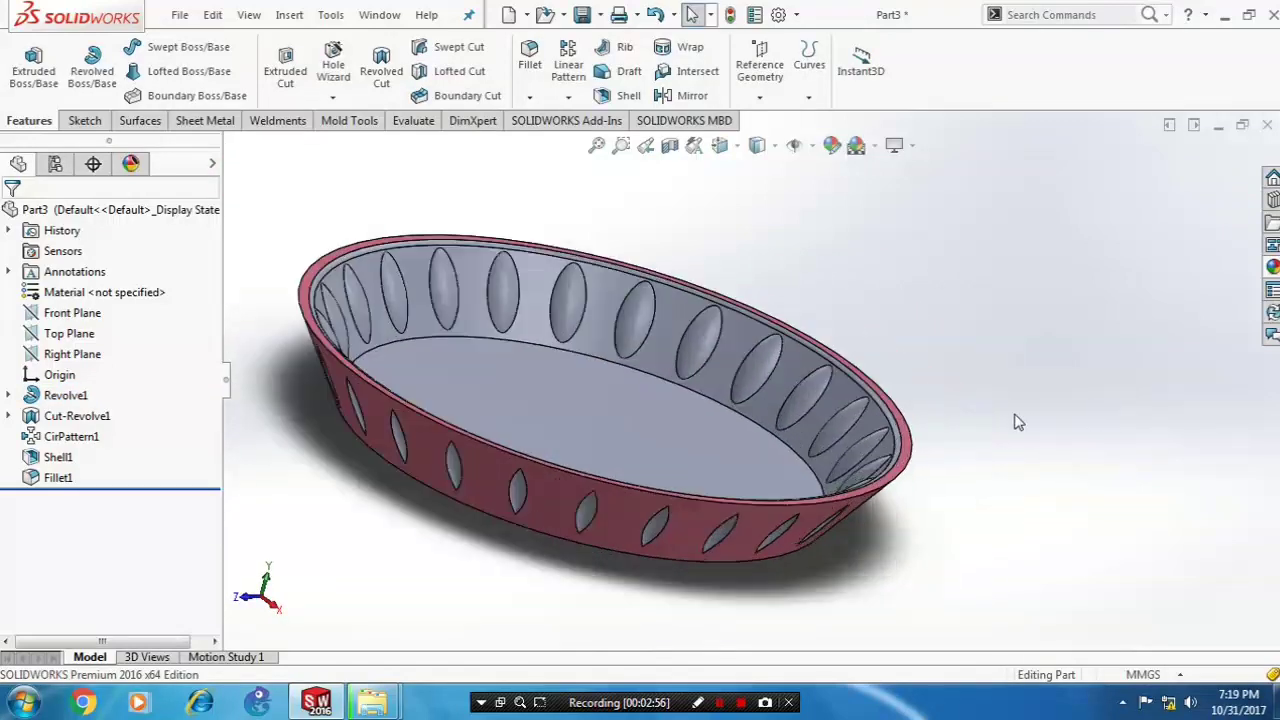
Apply a deep blue appearance (RGB 31, 67, 255) to the dish's two inner shell faces.
{"action": "left_click", "coordinate": [650, 437]}
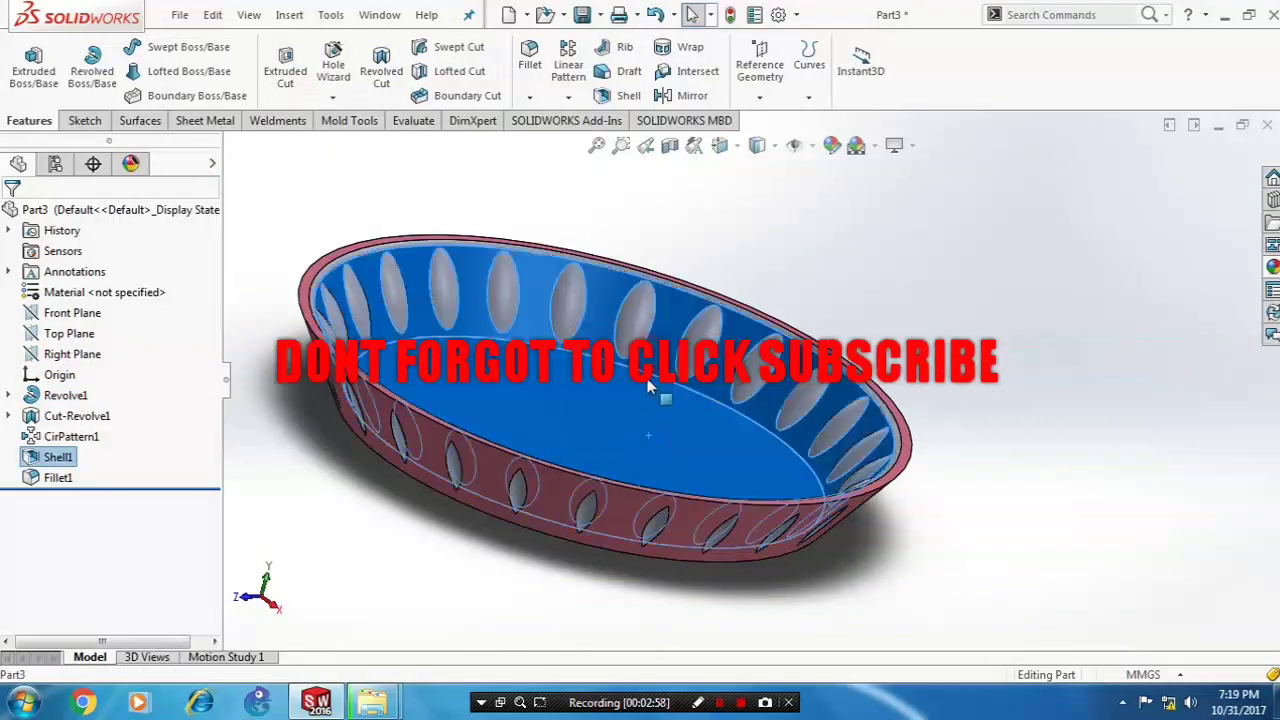
{"action": "middle_click_drag", "start_coordinate": [538, 405], "coordinate": [520, 380]}
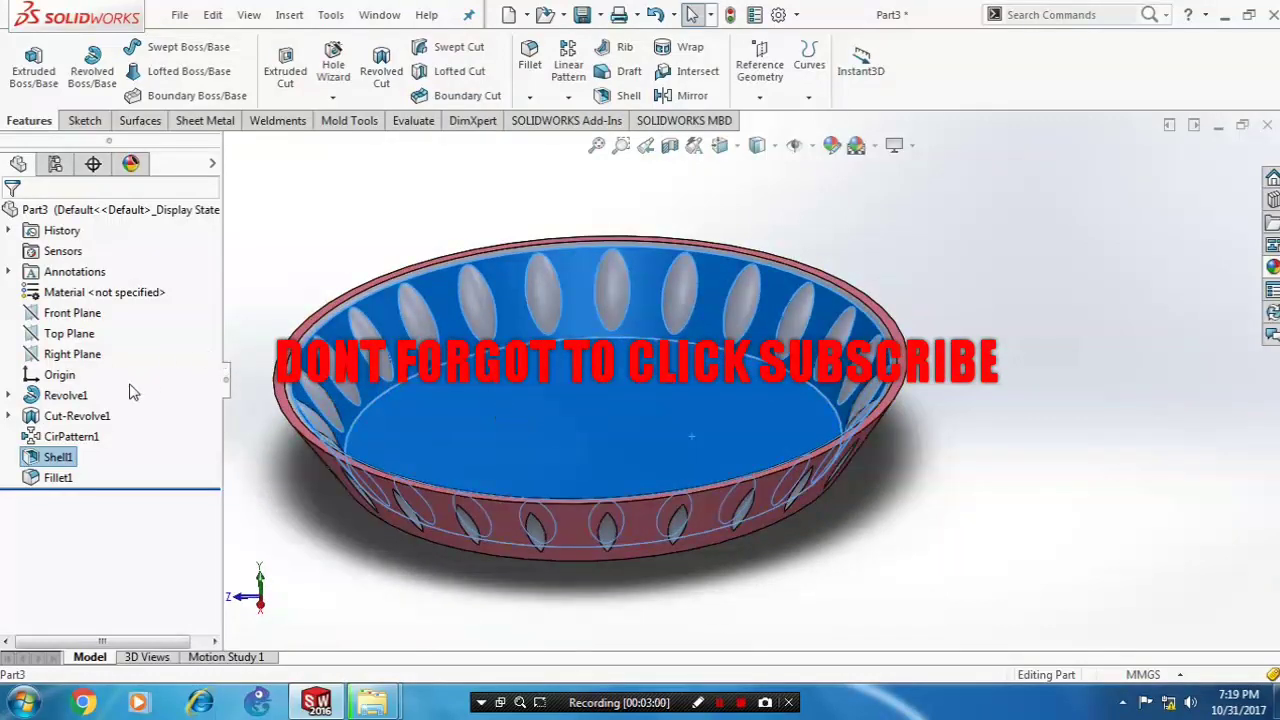
{"action": "right_click", "coordinate": [500, 428]}
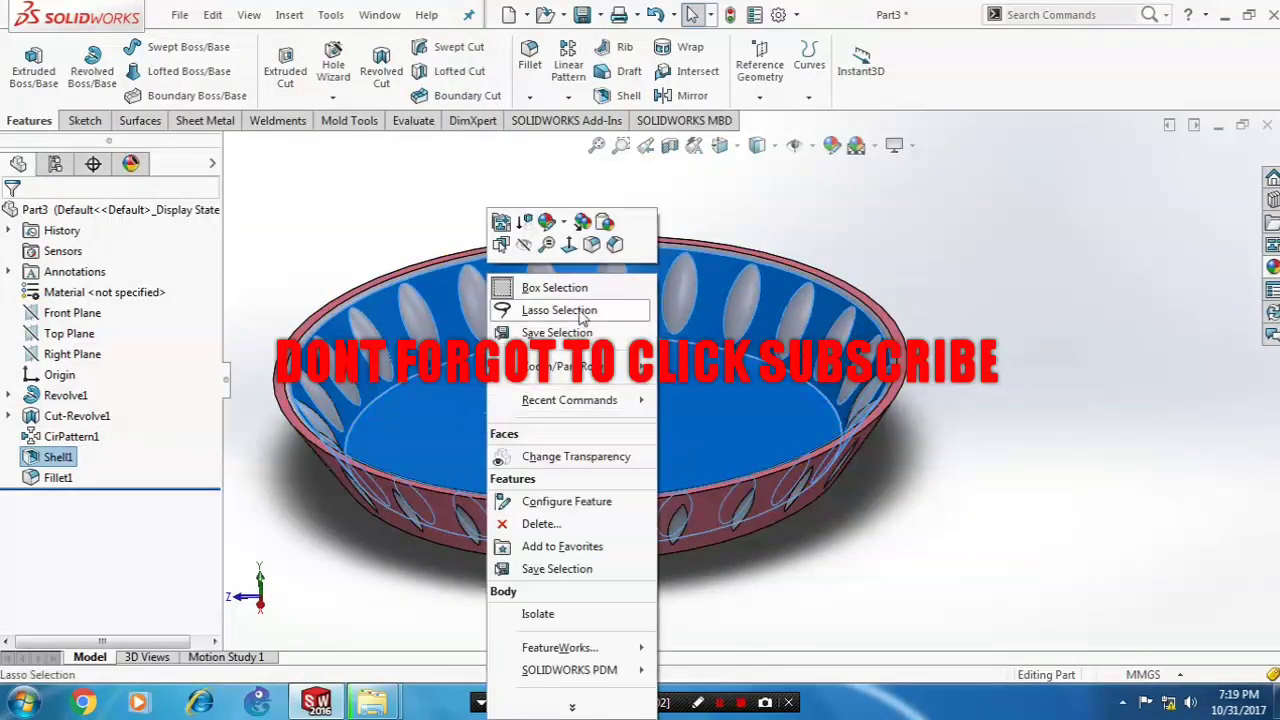
{"action": "left_click", "coordinate": [548, 221]}
{"action": "left_click", "coordinate": [565, 262]}
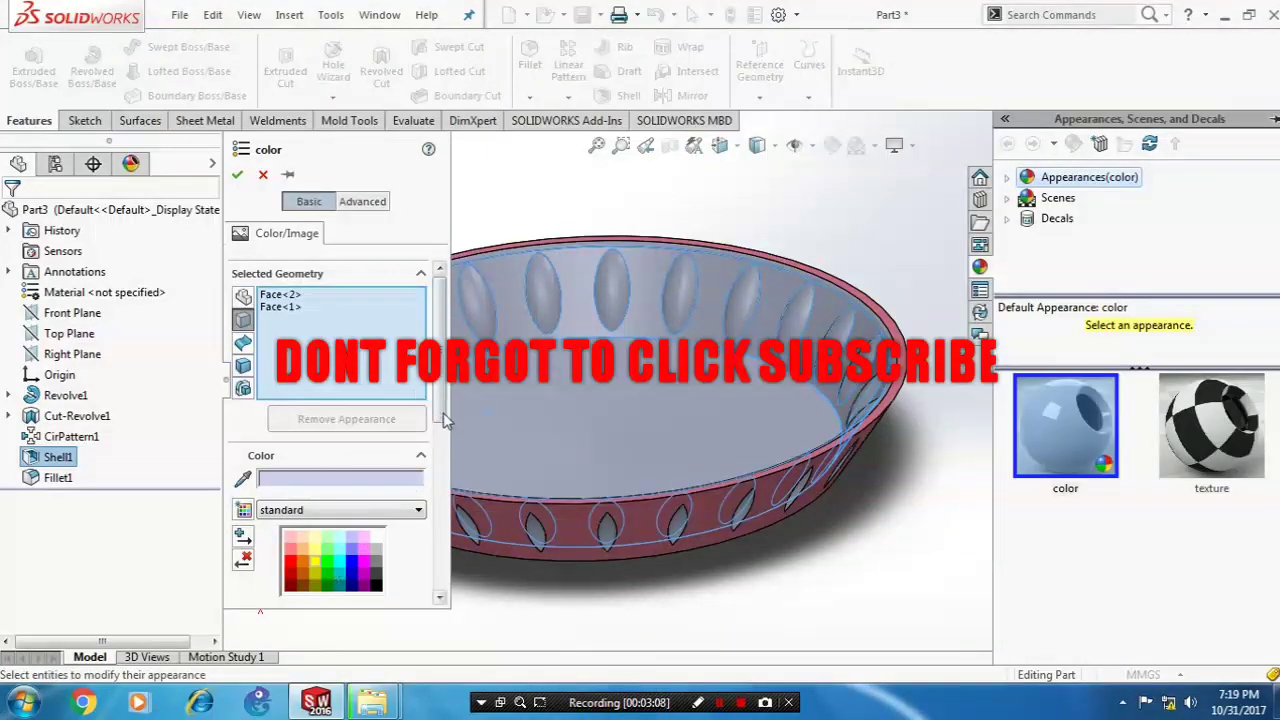
{"action": "scroll", "coordinate": [445, 420], "scroll_direction": "down", "scroll_amount": 3}
{"action": "left_click", "coordinate": [368, 433]}
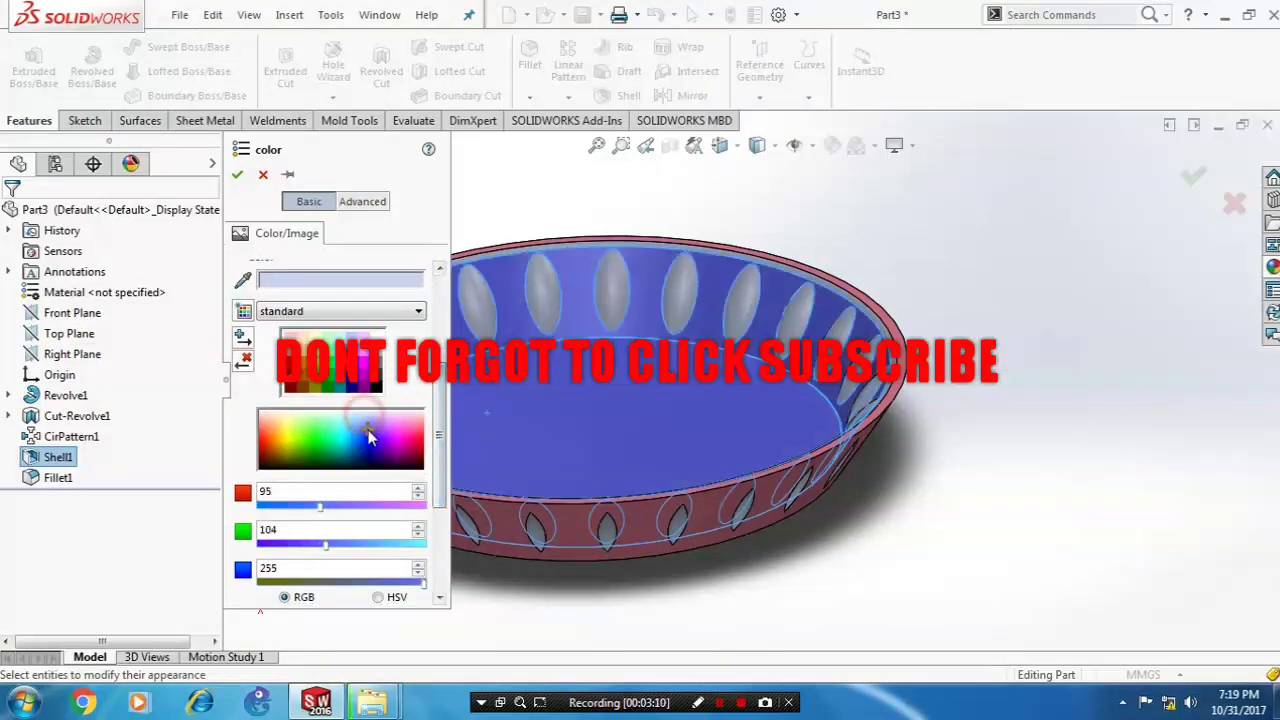
{"action": "left_click", "coordinate": [365, 436]}
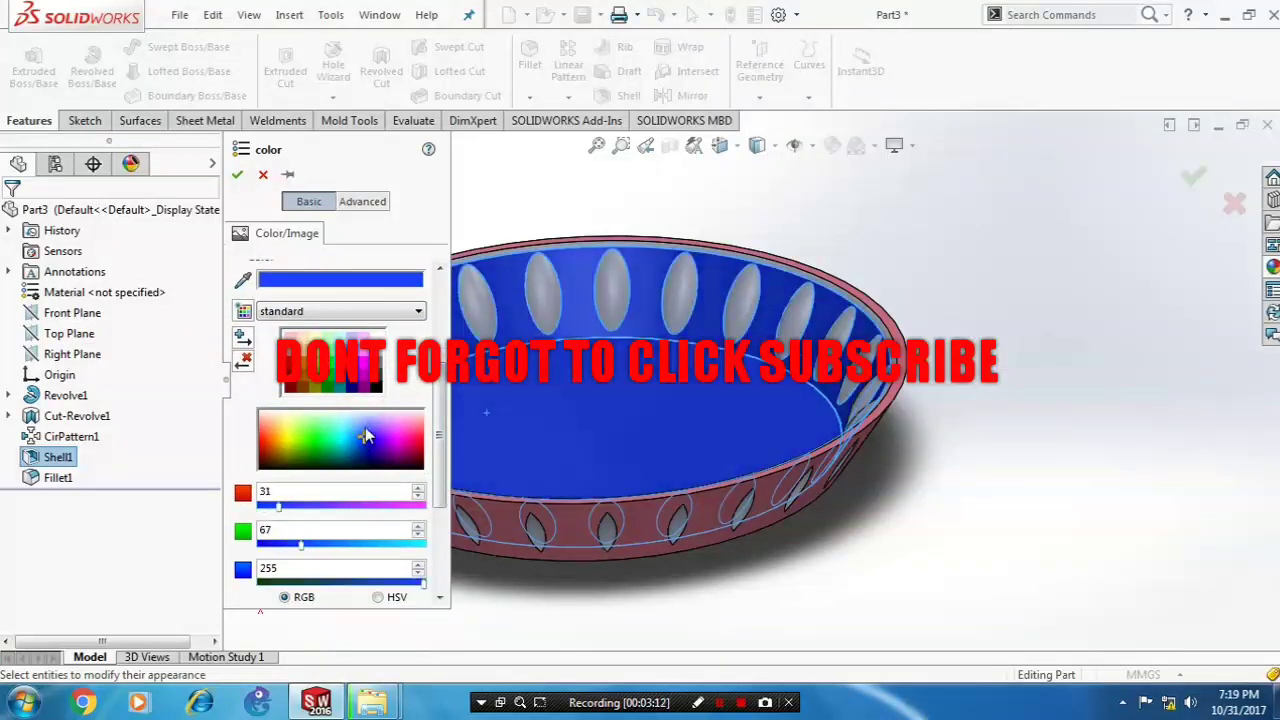